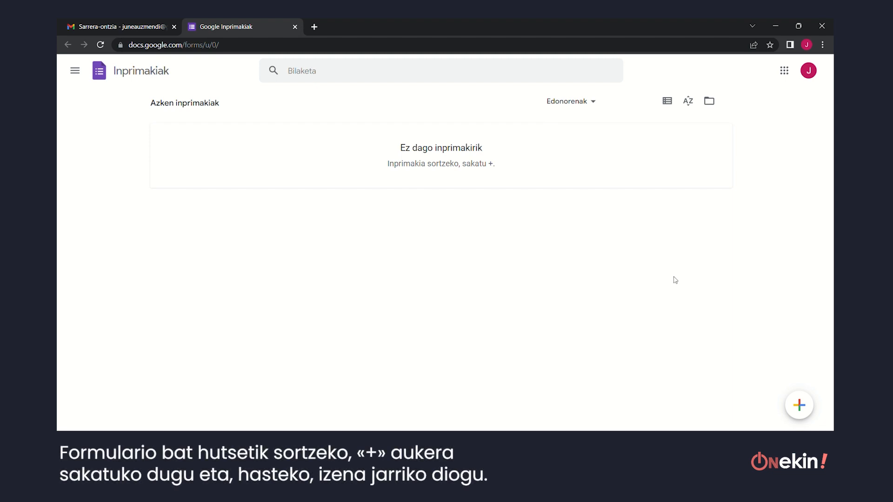
# Create a blank form, title it "Inprimakiak nola sortu", and give the form file the same name
pyautogui.click(799, 407)
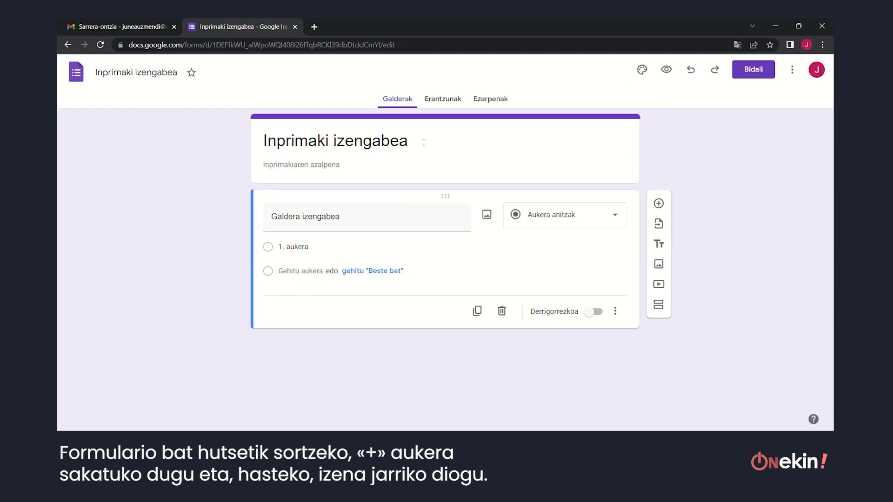
pyautogui.moveTo(418, 143); pyautogui.dragTo(237, 147)
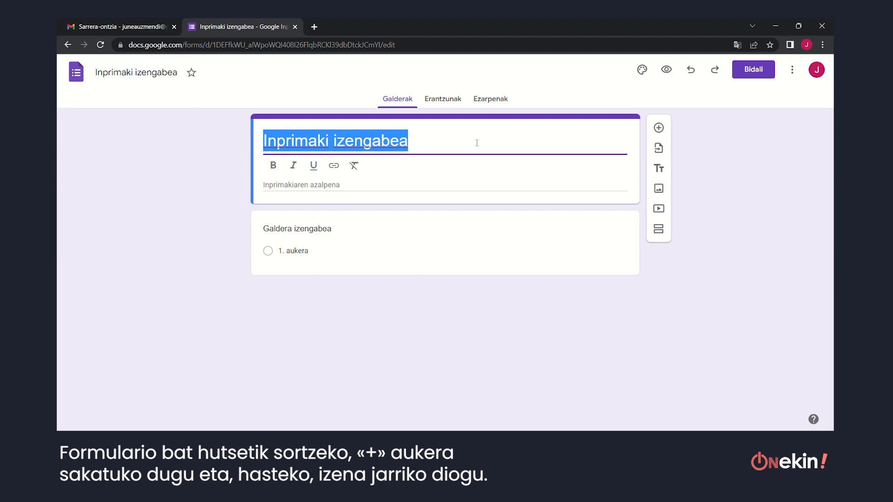
pyautogui.press('BackSpace')
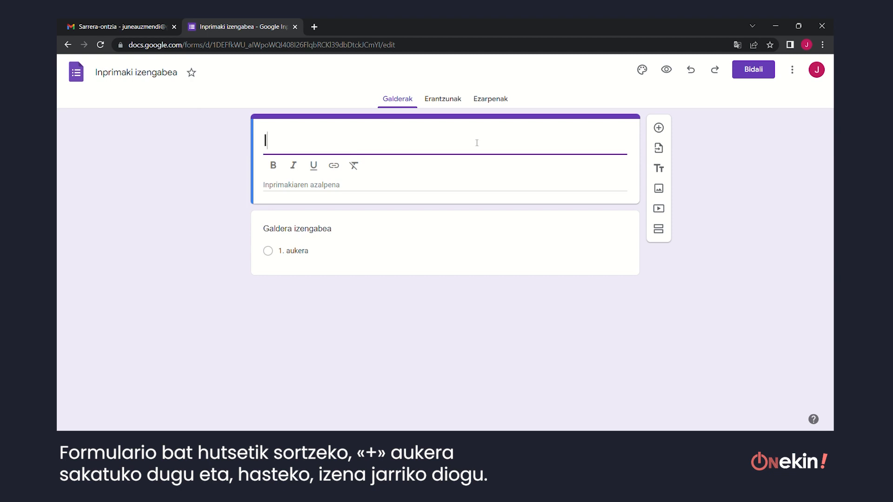
pyautogui.write('Inprimakiak nola sortu')
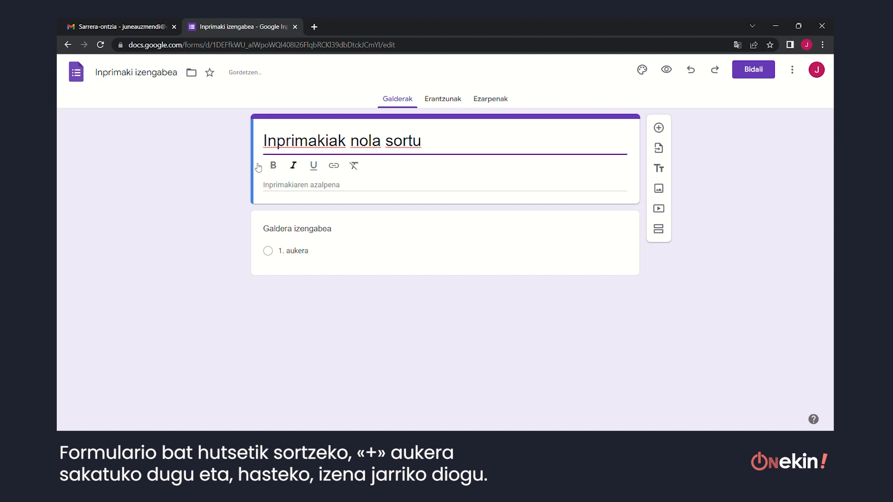
pyautogui.click(179, 153)
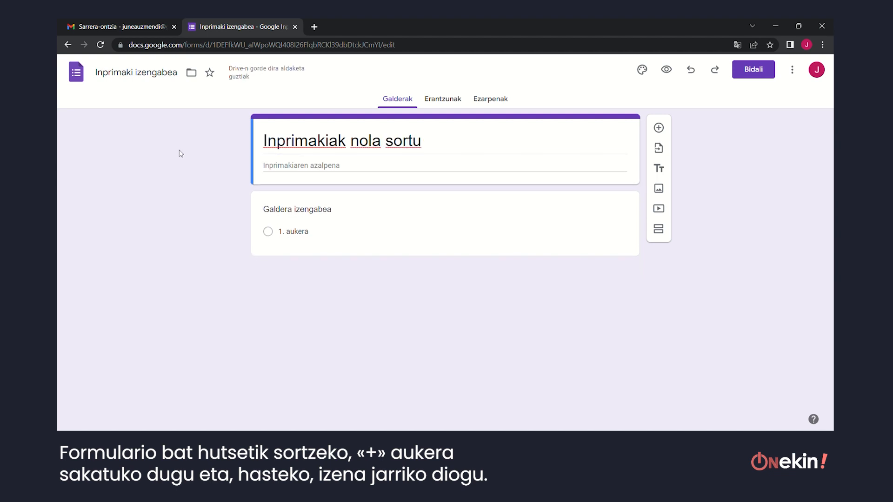
pyautogui.click(163, 76)
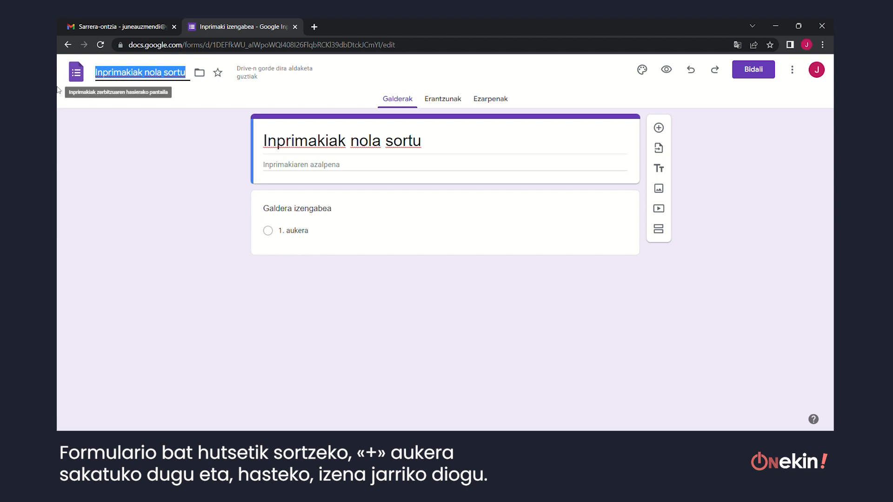
# Enter "Azalpena" as the form description and select the entered text
pyautogui.click(339, 166)
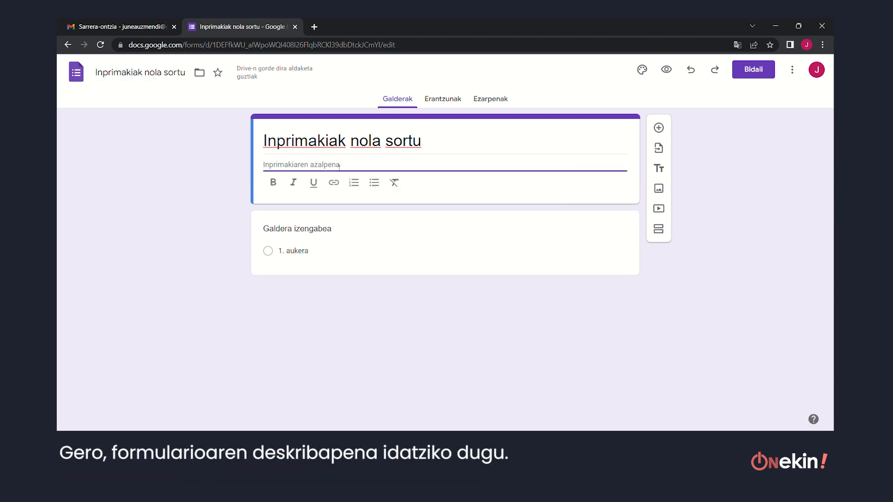
pyautogui.write('Azalpena')
pyautogui.hotkey('shift', 'Left')
pyautogui.hotkey('shift', 'Left')
pyautogui.hotkey('shift', 'Left')
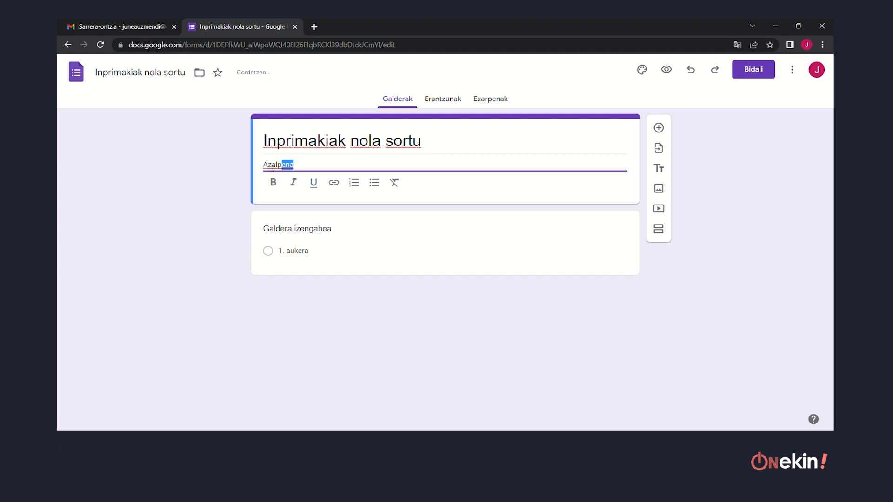
pyautogui.hotkey('shift', 'Home')
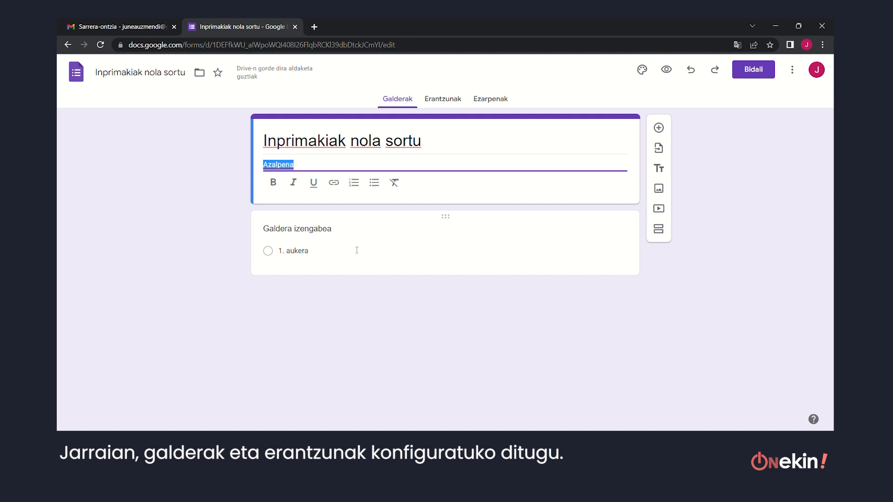
# Title the first question "Lehenengo galdera"
pyautogui.click(380, 228)
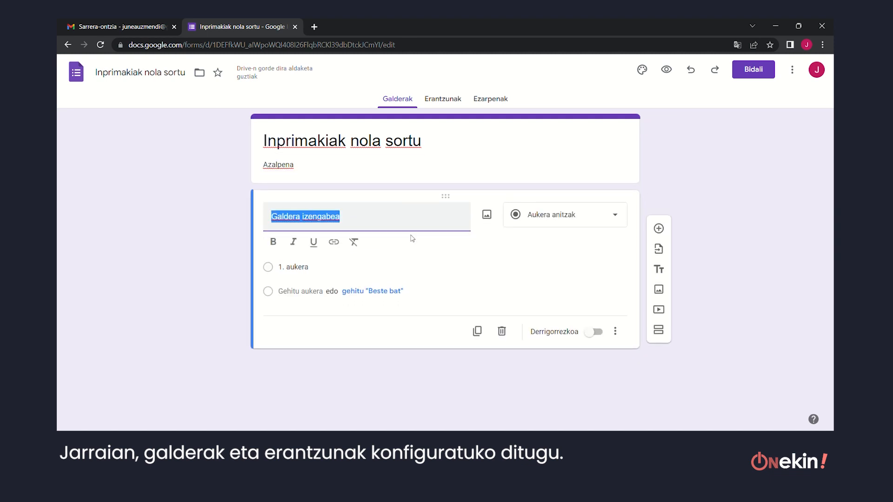
pyautogui.write('Lehenengo galdera')
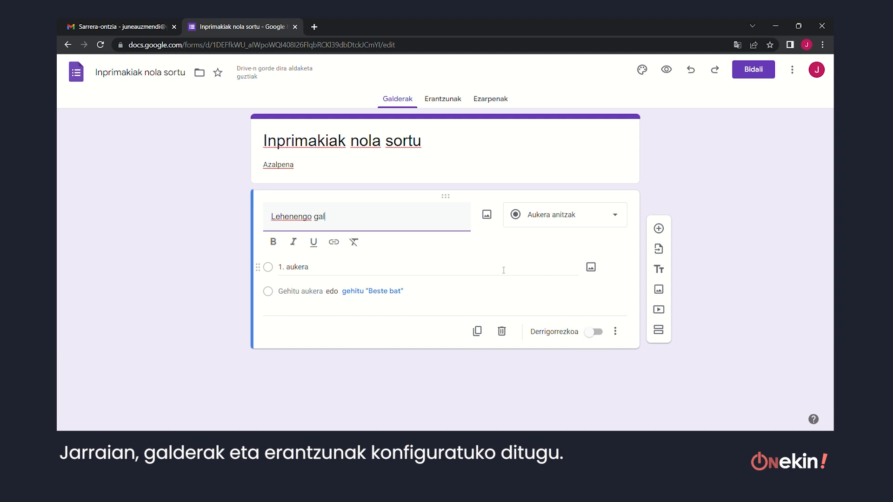
pyautogui.click(492, 251)
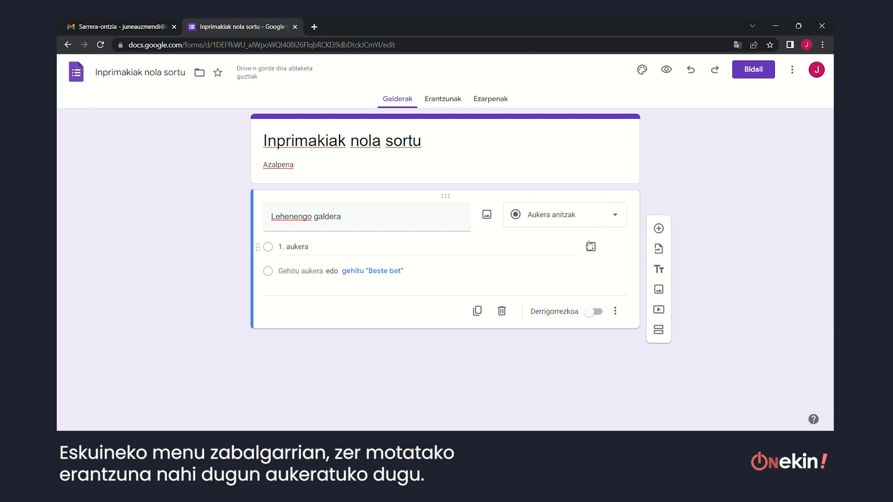
# Set the first question's answer type to short answer (Erantzun laburra) and make it required
pyautogui.click(606, 219)
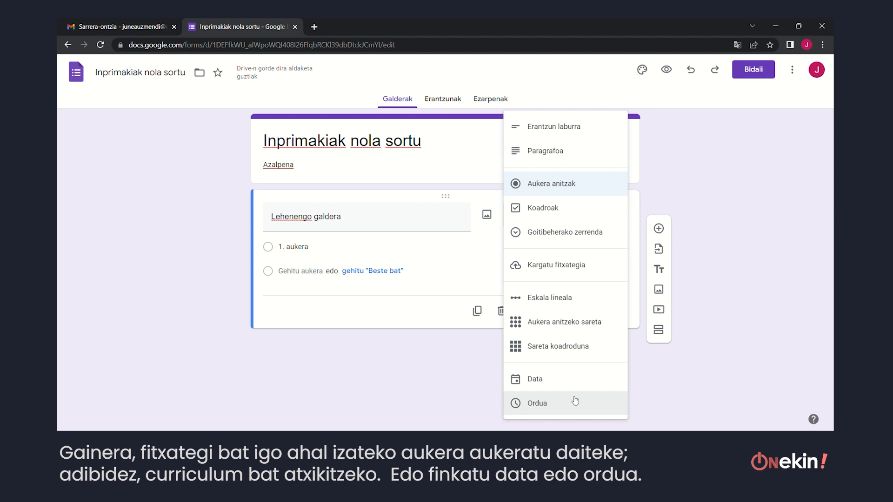
pyautogui.click(594, 134)
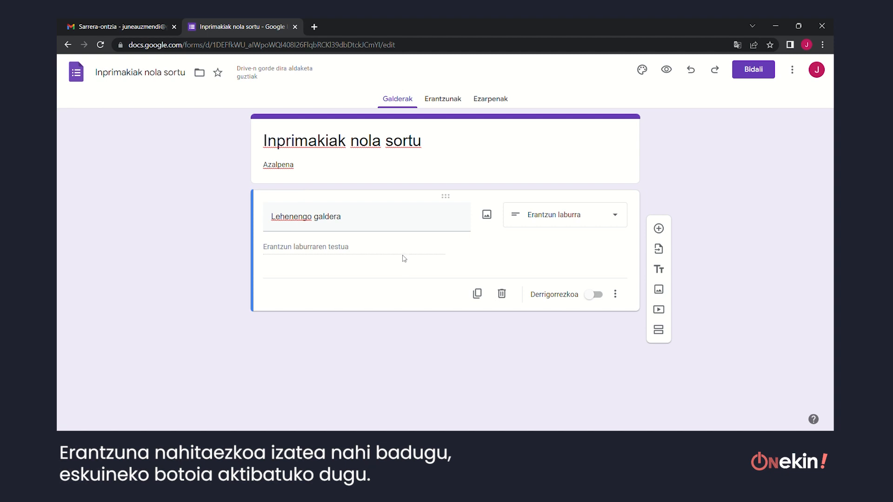
pyautogui.click(601, 299)
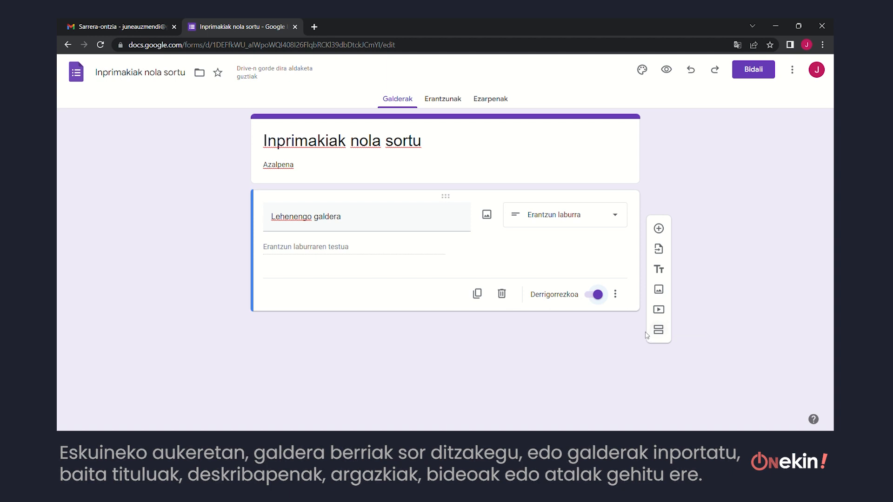
# Add a second question titled "Bigarren galdera" with the checkbox answer type (Koadroak)
pyautogui.click(658, 229)
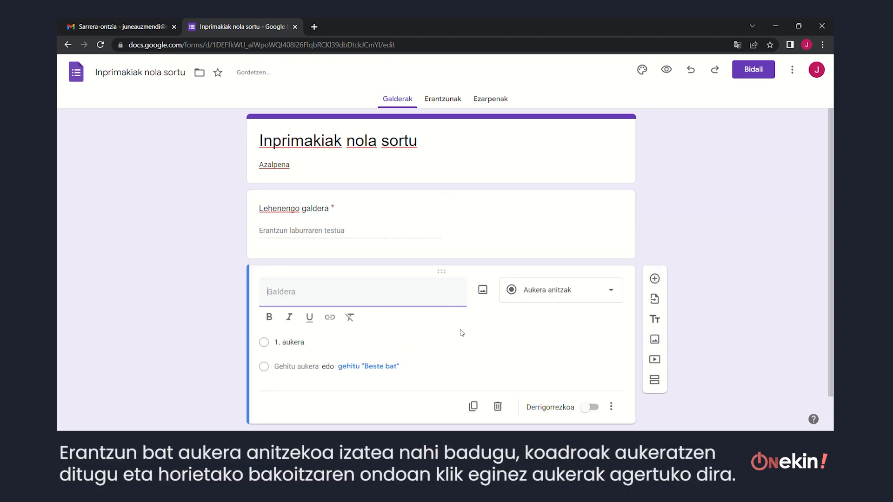
pyautogui.write('Bigarren galdera')
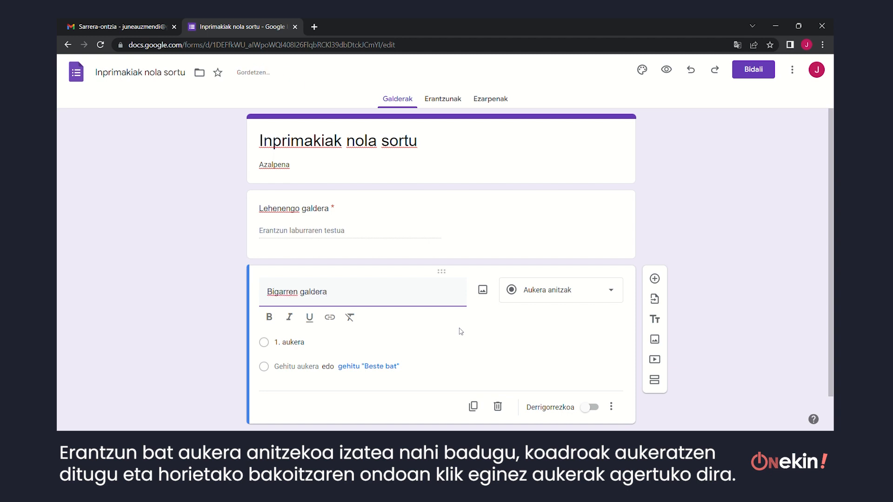
pyautogui.click(584, 289)
pyautogui.click(577, 207)
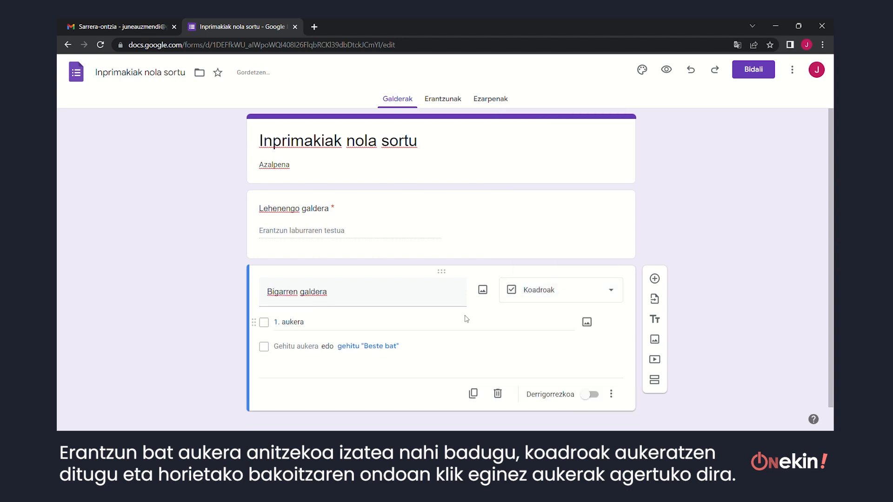
# Name the second question's first option "Lehenego erantzuna" and add three more options with their default names
pyautogui.click(465, 321)
pyautogui.write('Lehenego erantzuna')
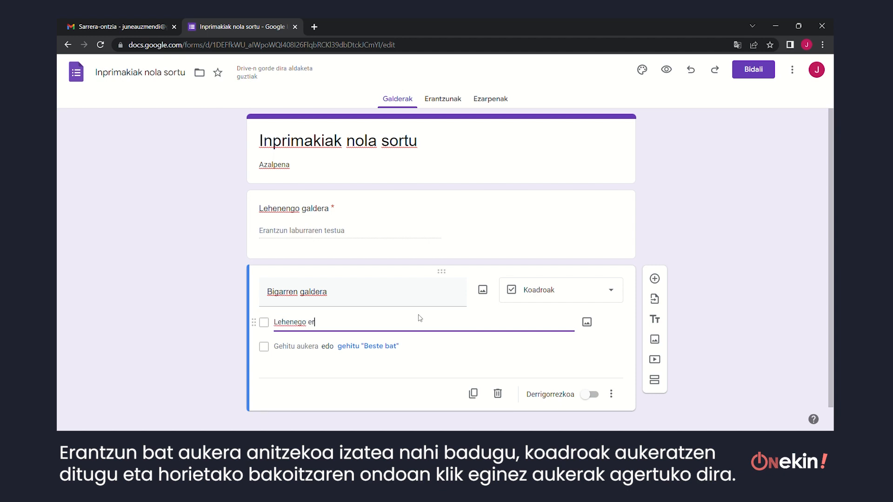
pyautogui.click(409, 347)
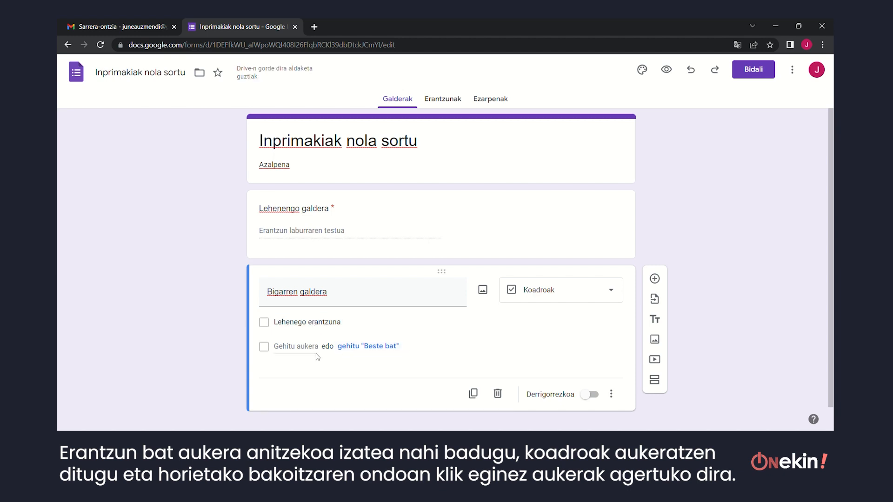
pyautogui.click(297, 347)
pyautogui.click(312, 373)
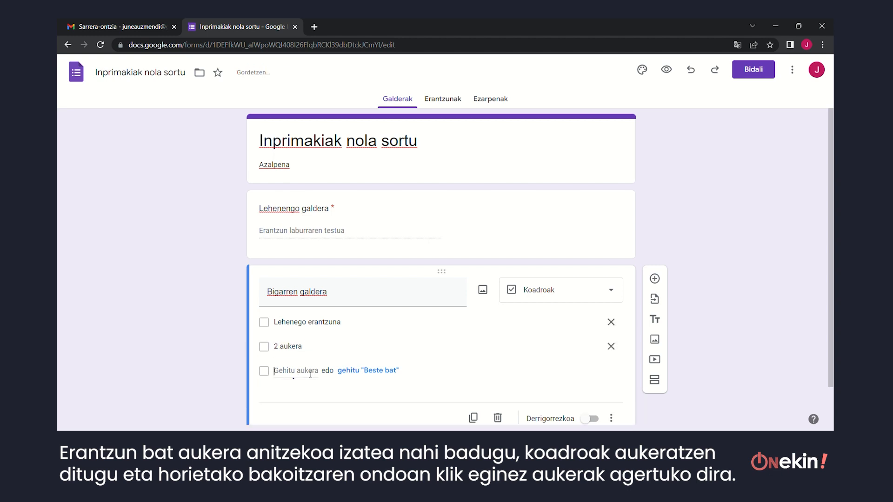
pyautogui.click(297, 395)
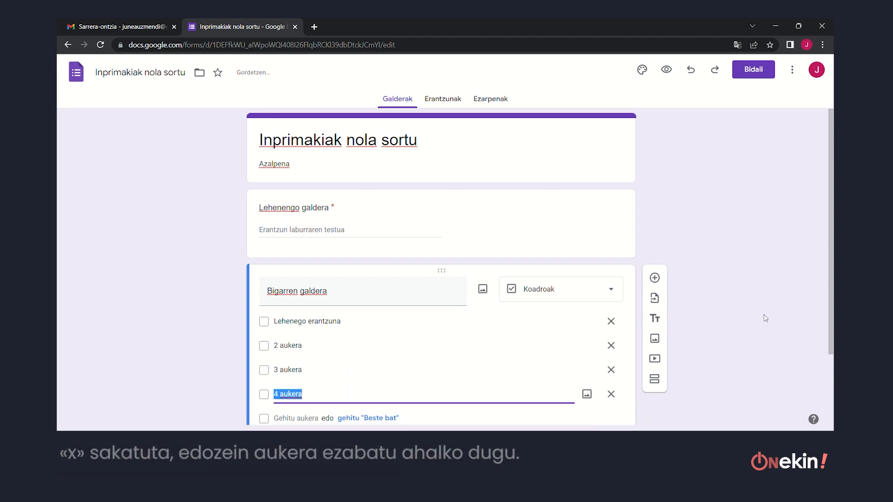
# Add a new section after the second question and insert a question titled "Hirugarren galdera" in it
pyautogui.scroll(-2, 763, 315)
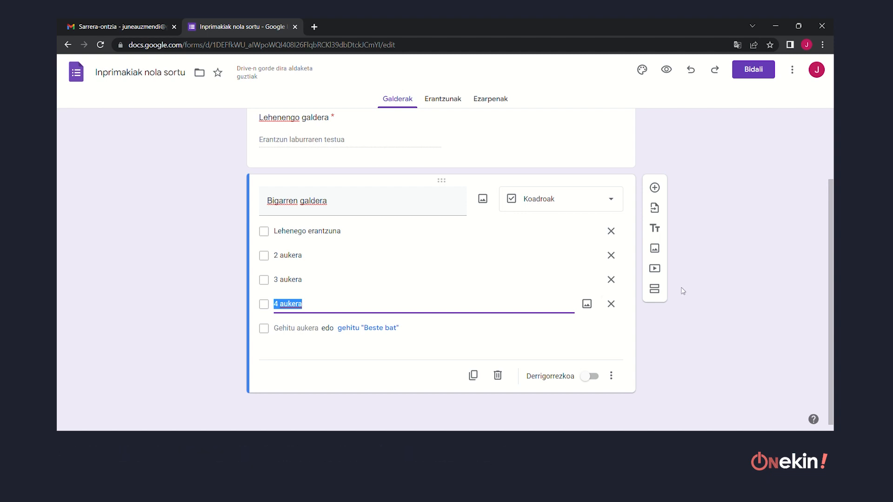
pyautogui.click(656, 290)
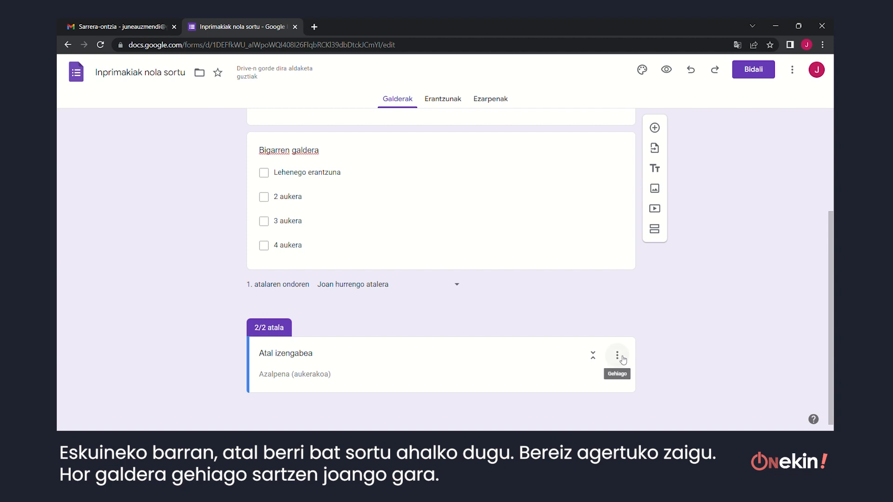
pyautogui.click(655, 127)
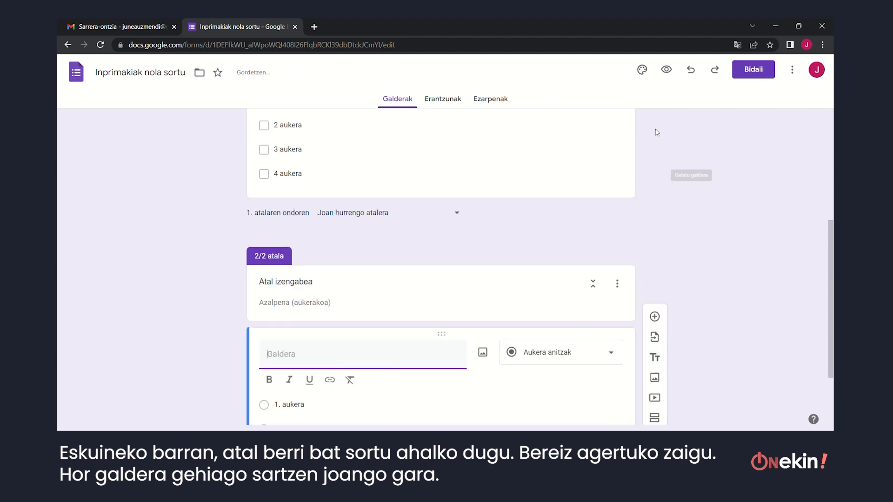
pyautogui.write('Hiru')
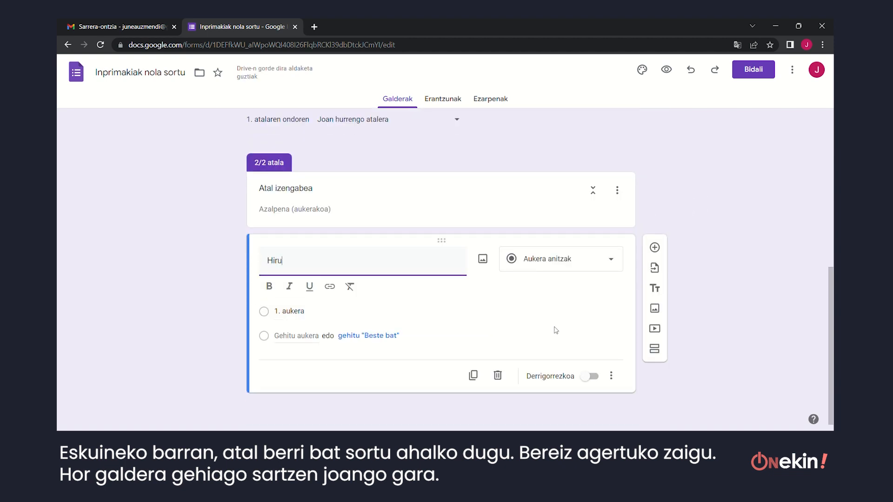
pyautogui.write('garren galdera')
# Set the third question's answer type to drop-down list (Goitibeherako zerrenda) and add a second and third option
pyautogui.click(553, 259)
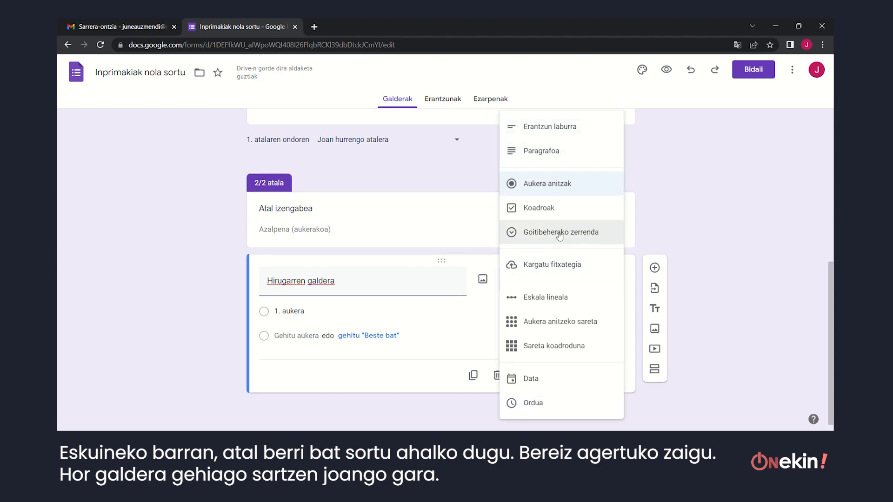
pyautogui.click(579, 234)
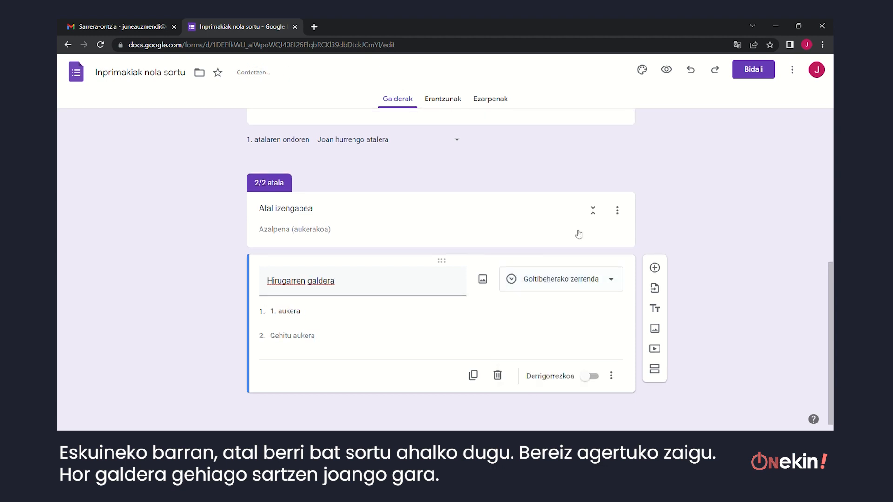
pyautogui.click(306, 336)
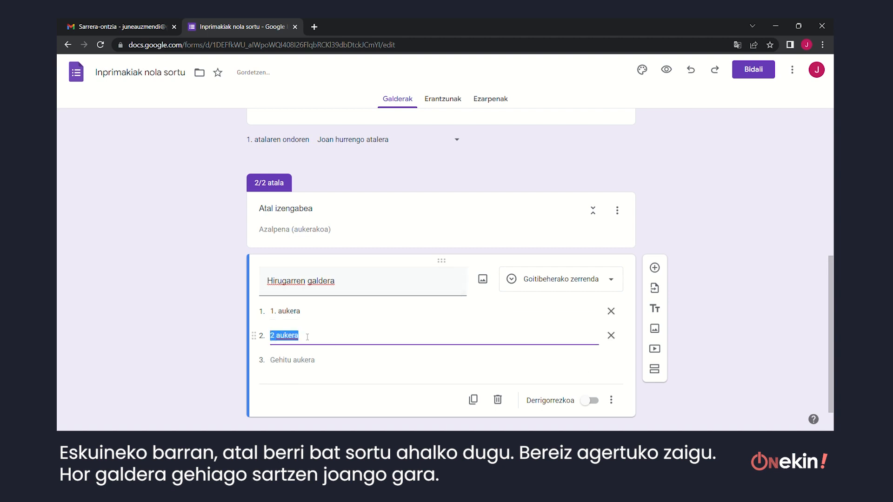
pyautogui.click(305, 361)
pyautogui.scroll(-1, 492, 331)
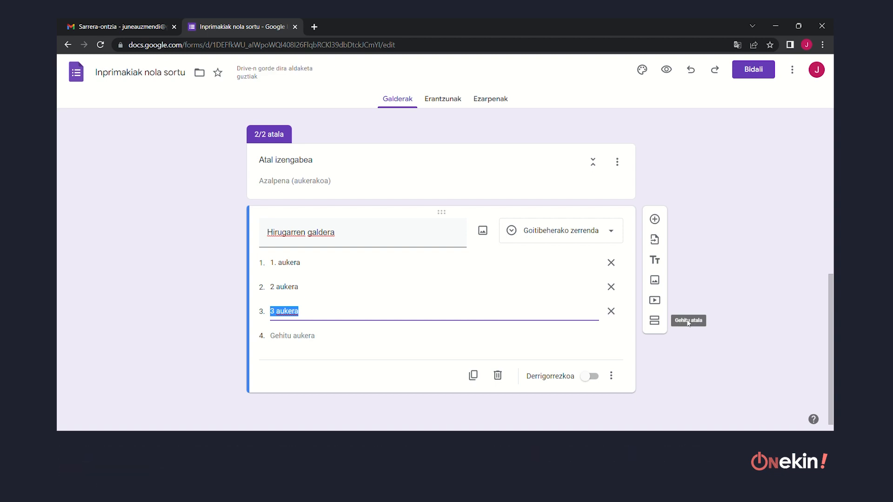
# Open the preview of the form as respondents see it
pyautogui.scroll(5, 719, 293)
pyautogui.scroll(2, 720, 294)
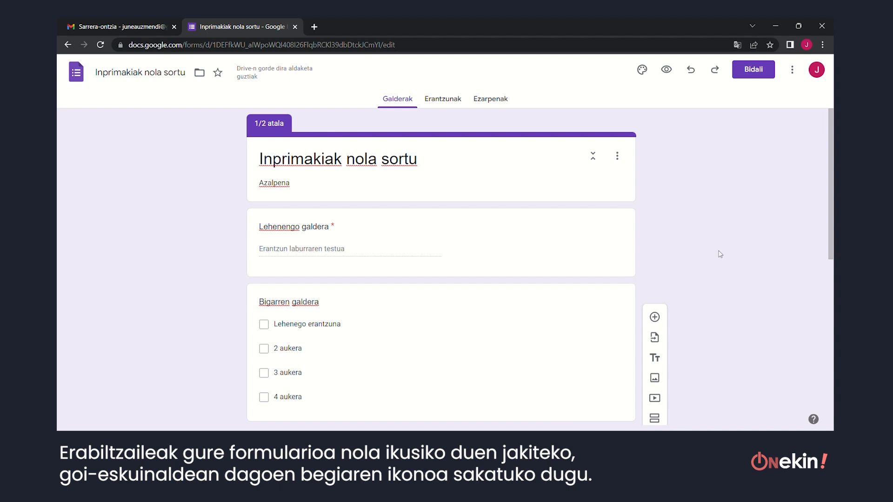
pyautogui.click(667, 71)
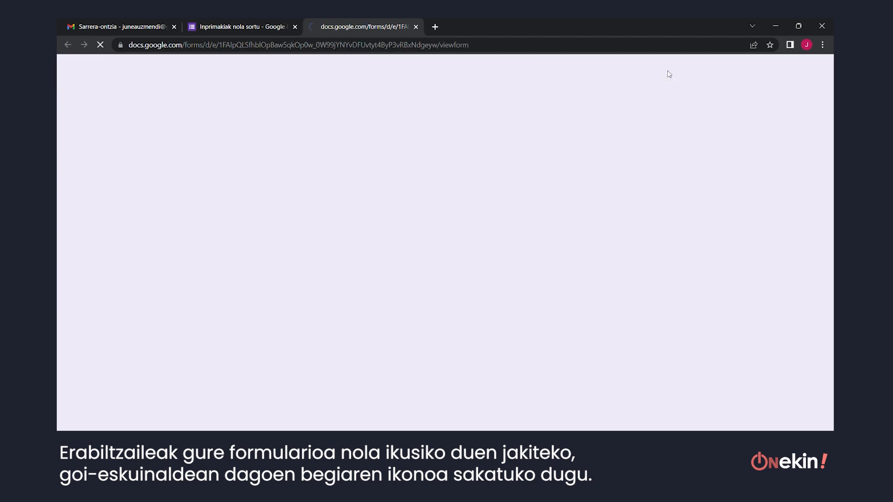
# Answer the first question with "Kaixo" and choose 2 aukera and 3 aukera for the second question
pyautogui.click(356, 230)
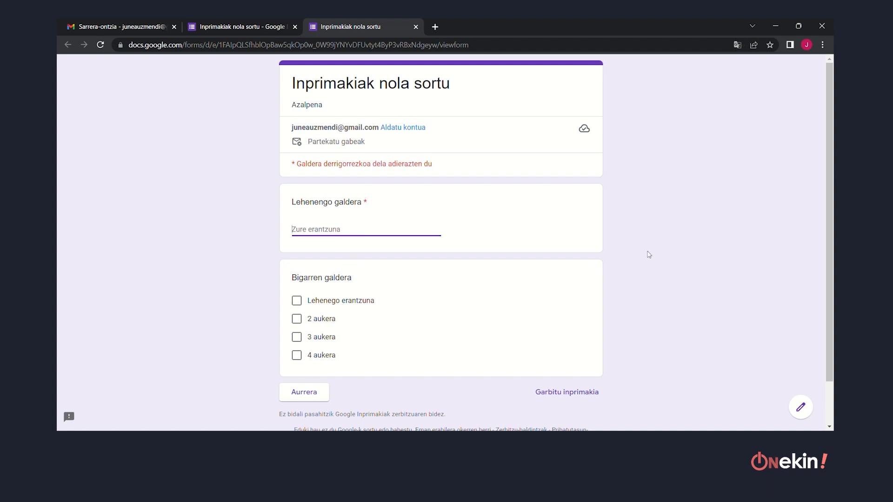
pyautogui.write('Kaixo')
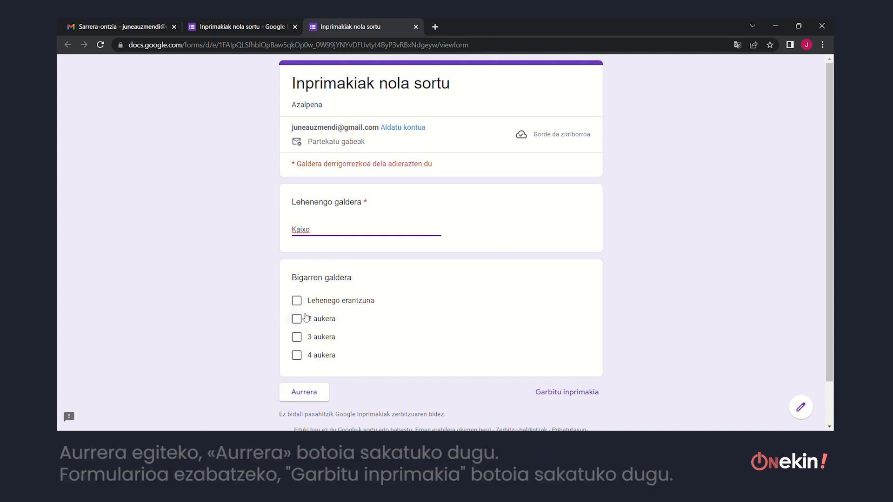
pyautogui.click(306, 318)
pyautogui.click(298, 337)
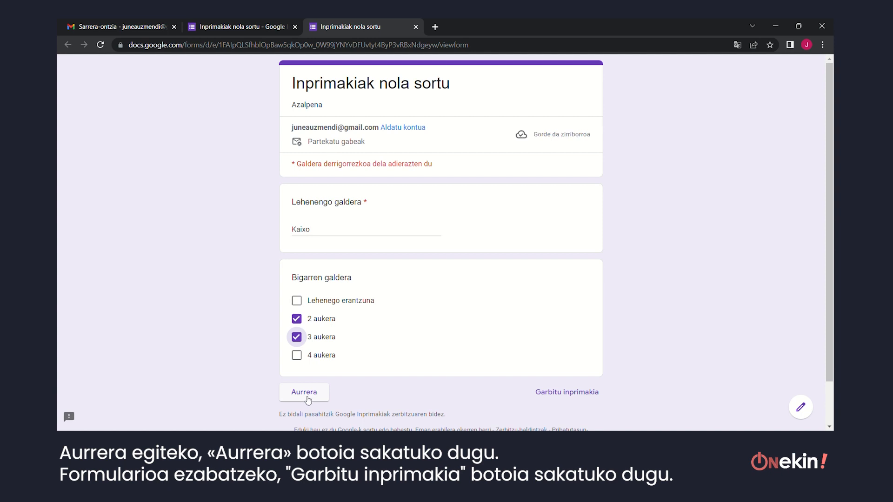
# Continue to the second section and choose 2 aukera as the third question's answer
pyautogui.click(305, 393)
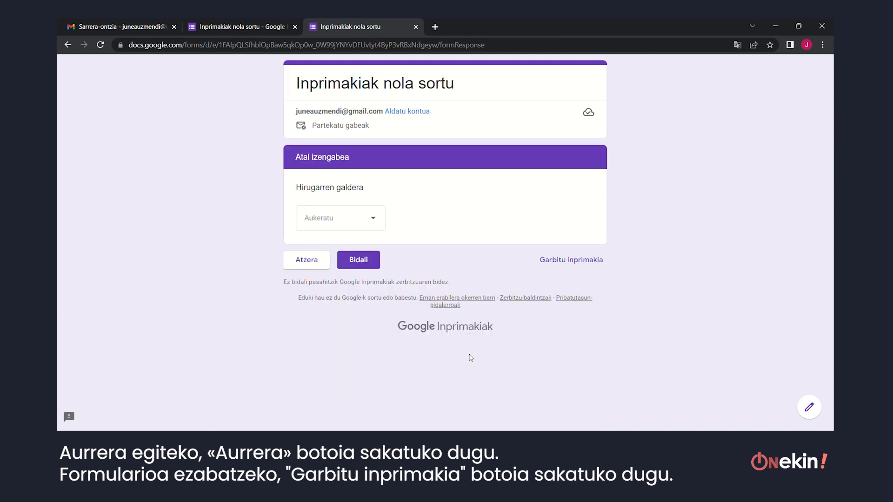
pyautogui.click(355, 223)
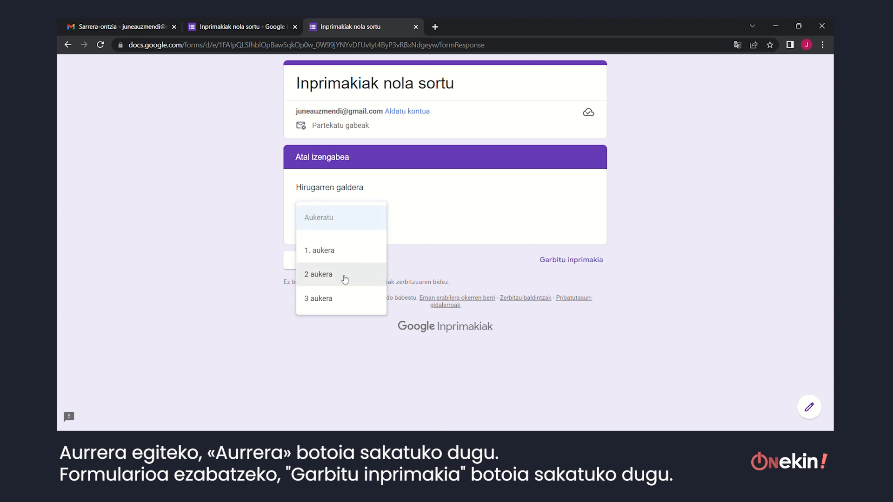
pyautogui.click(344, 276)
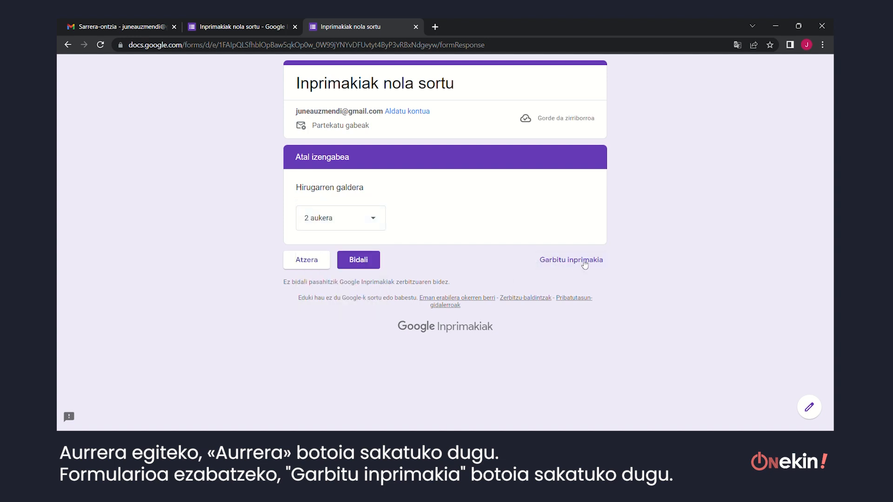
# Clear the form, answer the first question with "Kaixo" and choose Lehenego erantzuna and 2 aukera for the second question
pyautogui.click(585, 264)
pyautogui.click(521, 270)
pyautogui.click(328, 228)
pyautogui.write('Kaixo')
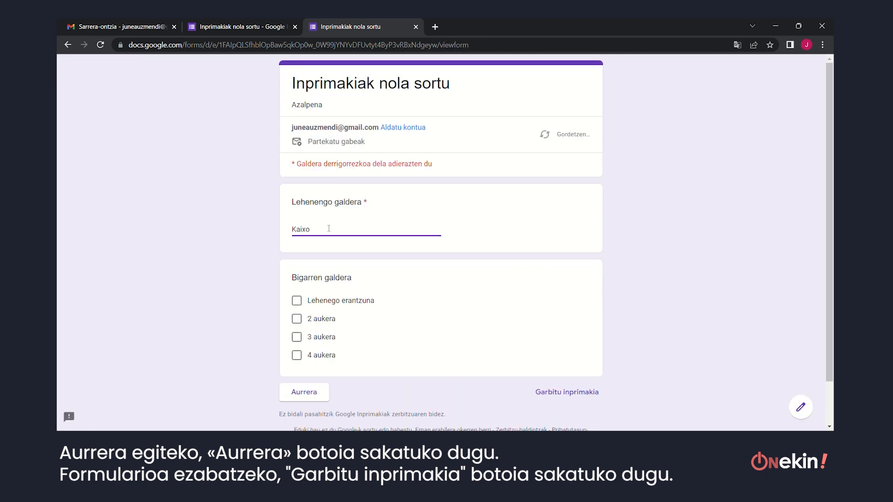
pyautogui.click(296, 300)
pyautogui.click(296, 318)
# Go to the second section and back, and replace 2 aukera with 3 aukera in the second question's answers
pyautogui.click(304, 392)
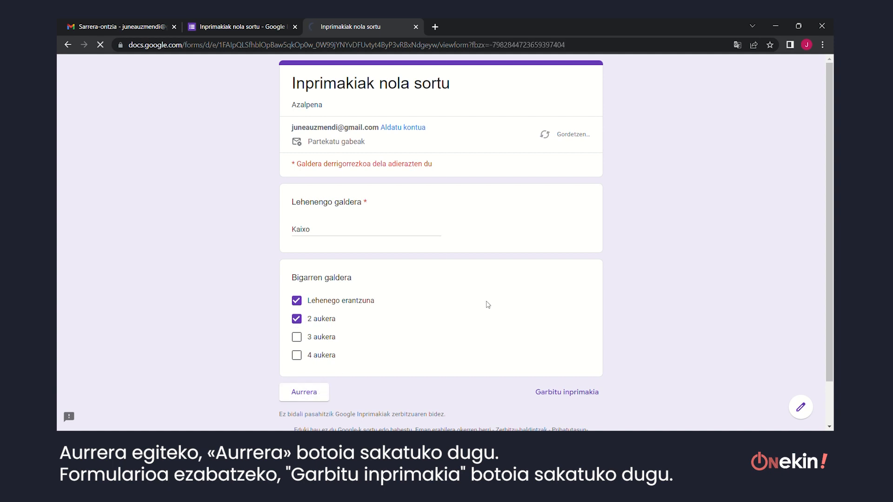
pyautogui.click(308, 260)
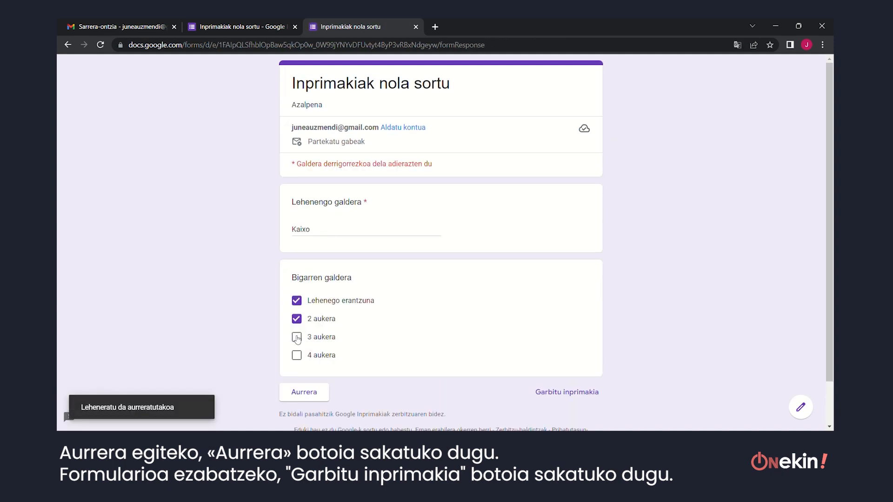
pyautogui.click(296, 337)
pyautogui.click(306, 319)
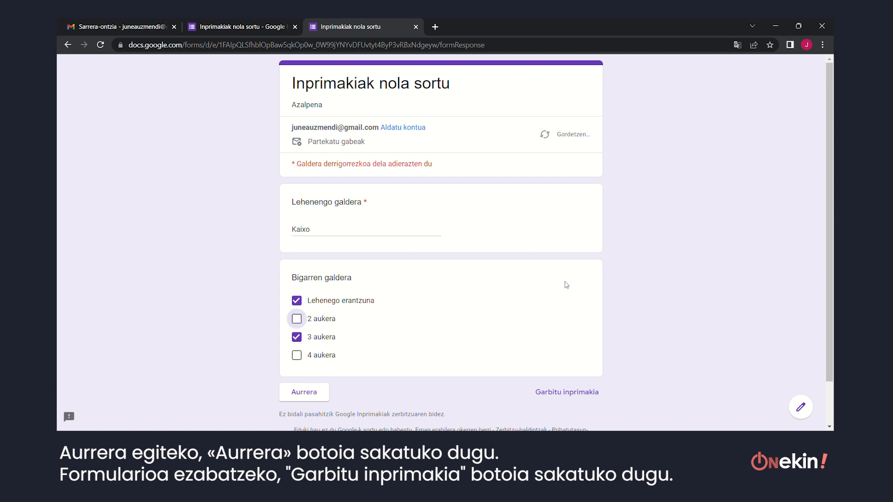
# Return to the form editor and view the collected responses (Erantzunak)
pyautogui.click(246, 26)
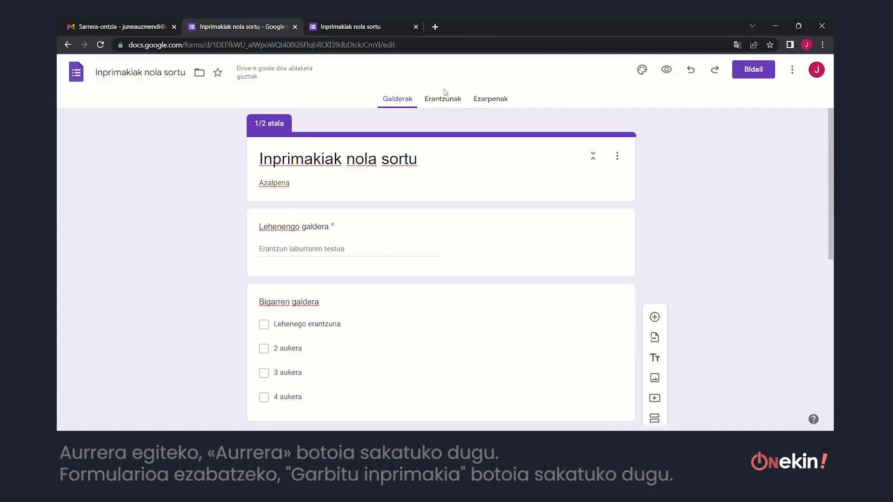
pyautogui.click(453, 101)
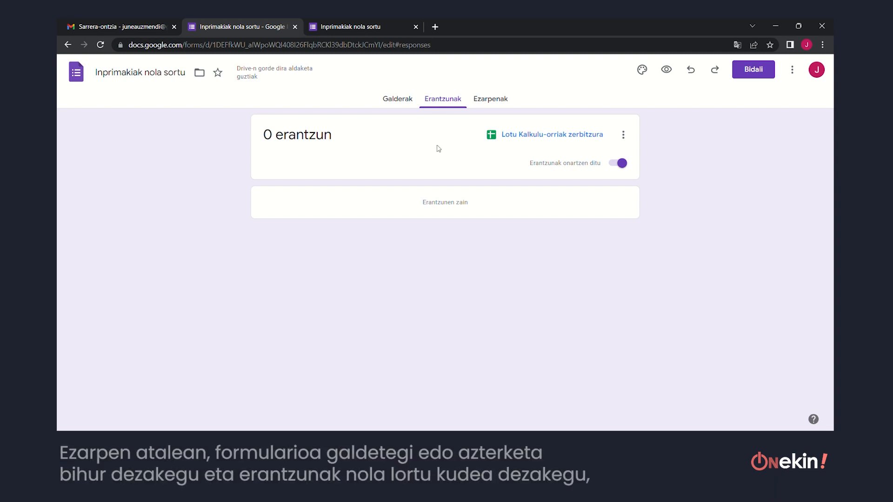
# Try the form setting that turns it into a quiz (Bihur ezazu azterketa)
pyautogui.click(499, 101)
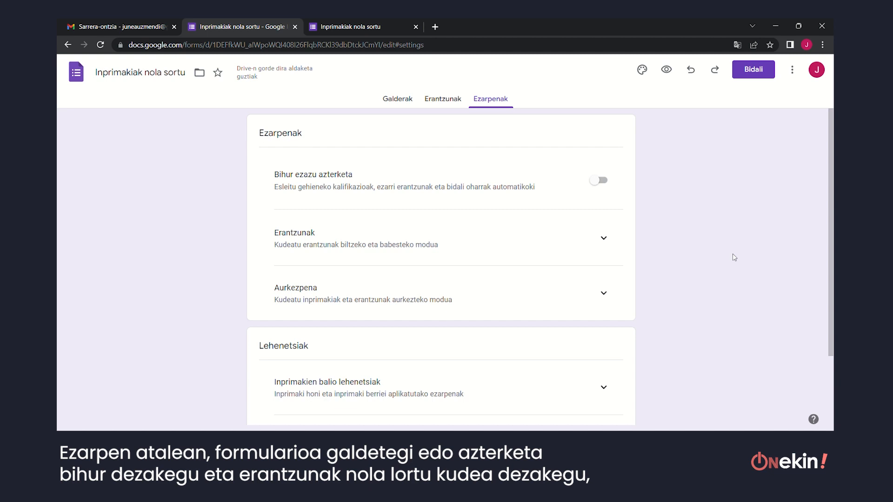
pyautogui.click(605, 183)
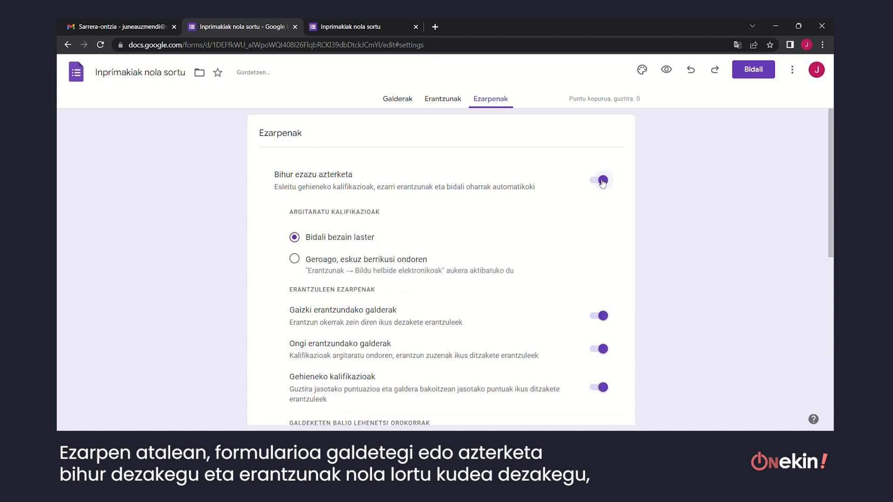
pyautogui.scroll(-2, 751, 207)
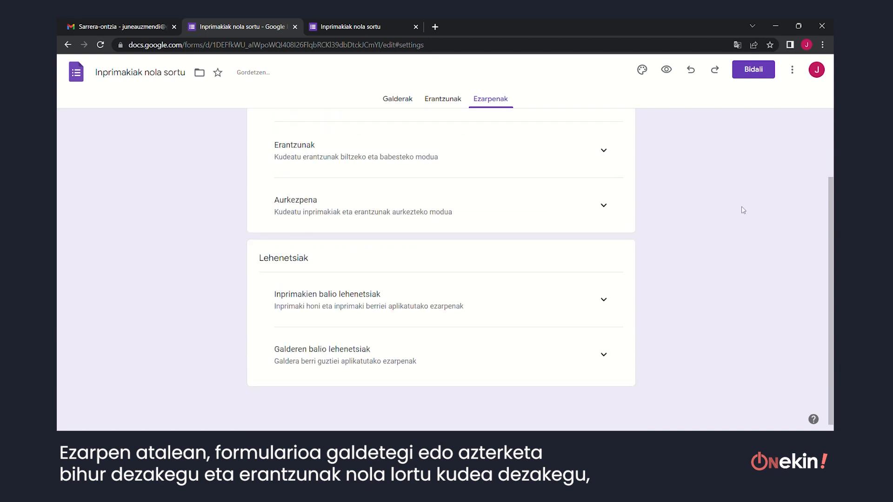
# Expand the response and presentation settings and enable the progress bar (Erakutsi garapen-barra)
pyautogui.click(604, 151)
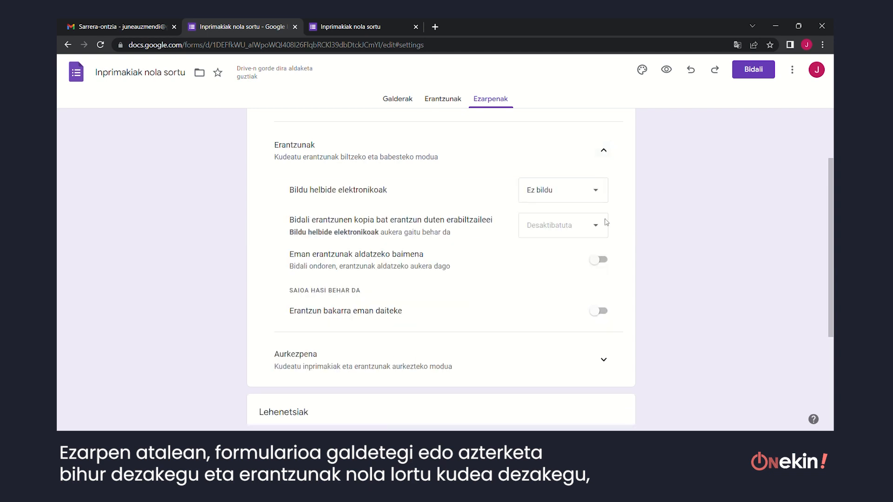
pyautogui.scroll(-2, 606, 222)
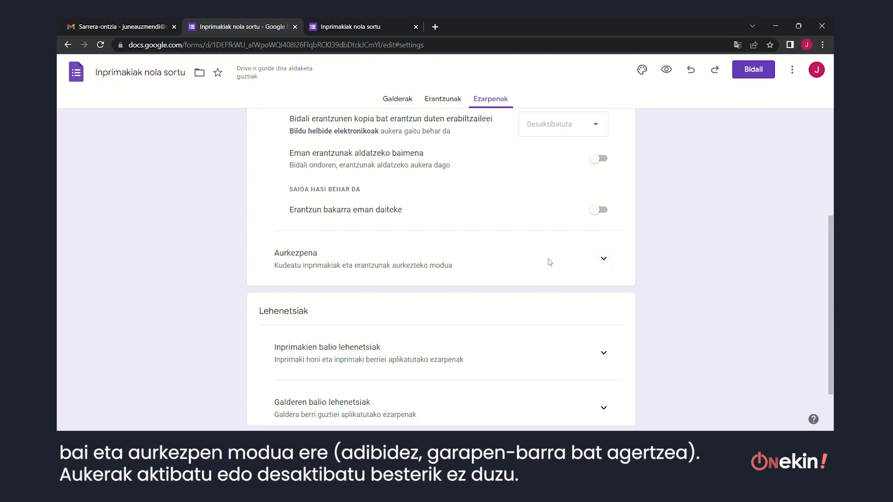
pyautogui.click(604, 259)
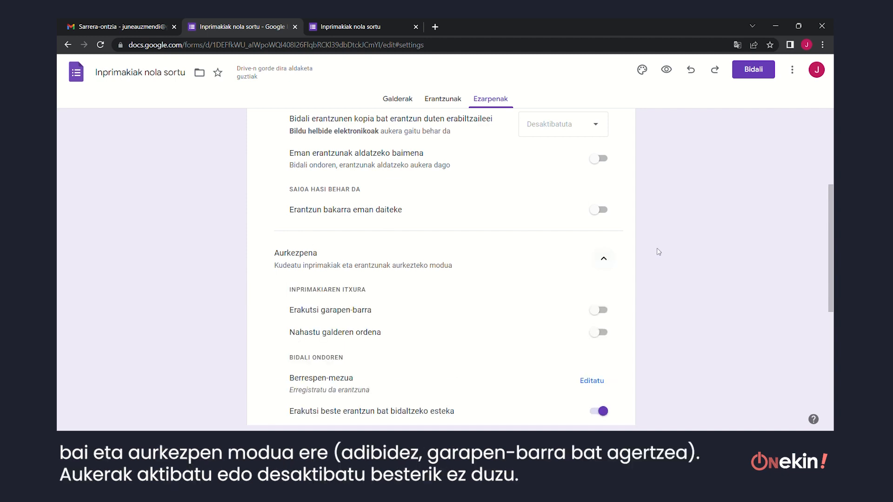
pyautogui.scroll(-1, 658, 251)
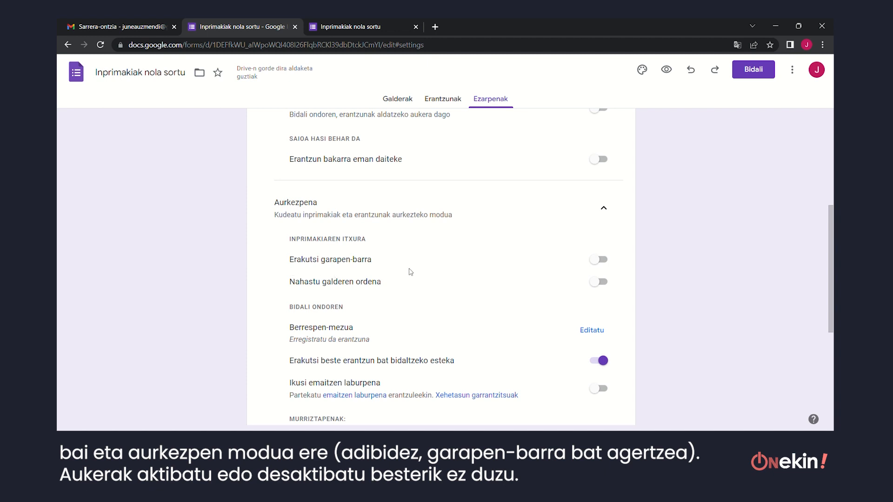
pyautogui.click(600, 259)
pyautogui.scroll(2, 658, 258)
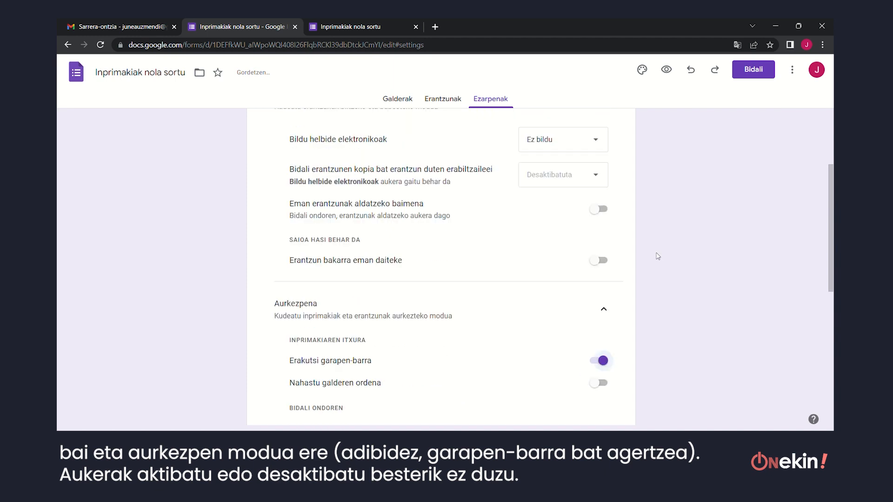
# Preview the form as a respondent and continue to the second section to check the progress bar
pyautogui.click(669, 73)
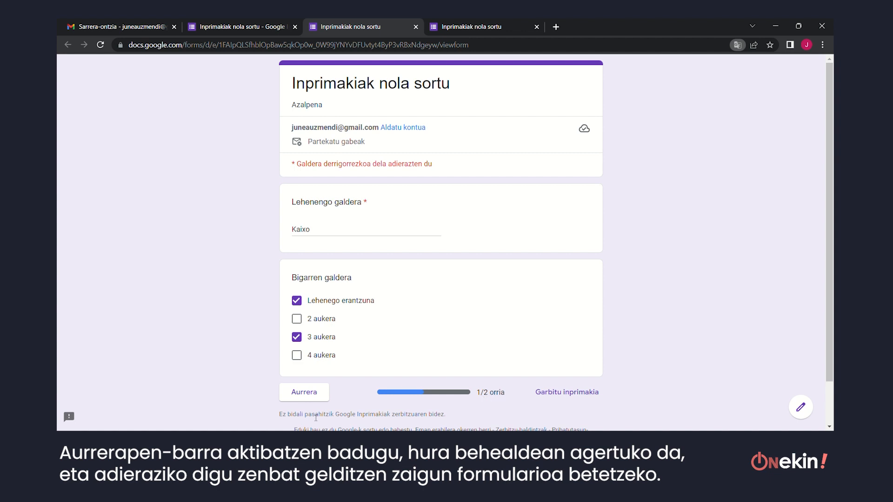
pyautogui.click(304, 392)
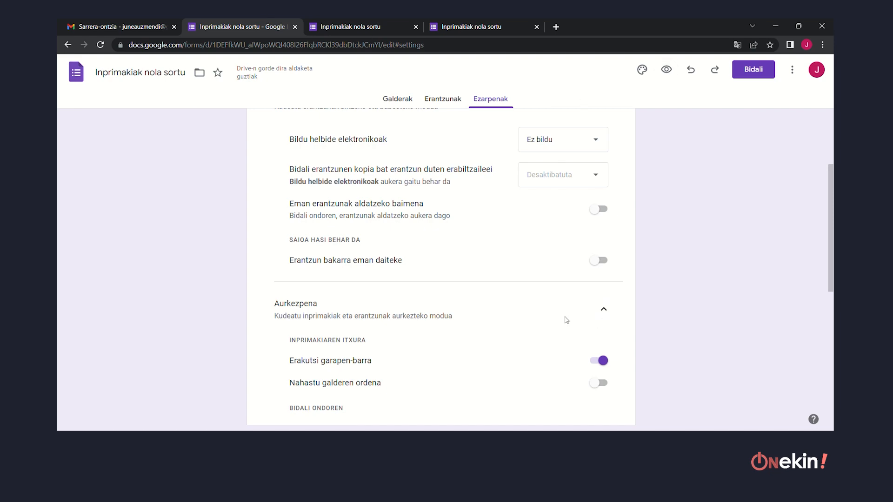
# Return to the form's questions and set its theme colour to blue
pyautogui.scroll(-5, 729, 278)
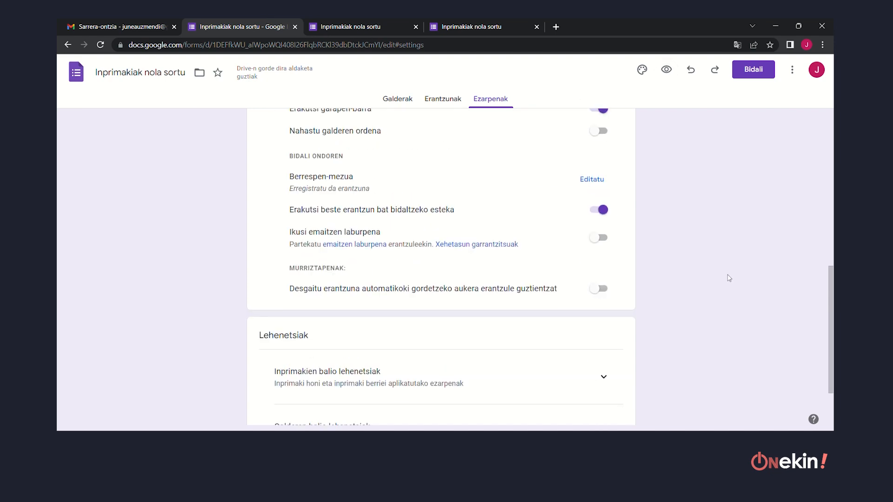
pyautogui.scroll(10, 729, 279)
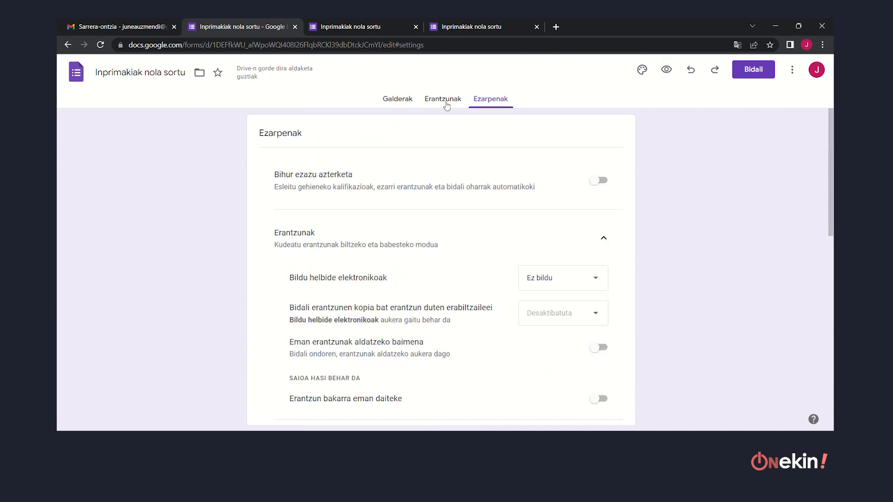
pyautogui.click(397, 99)
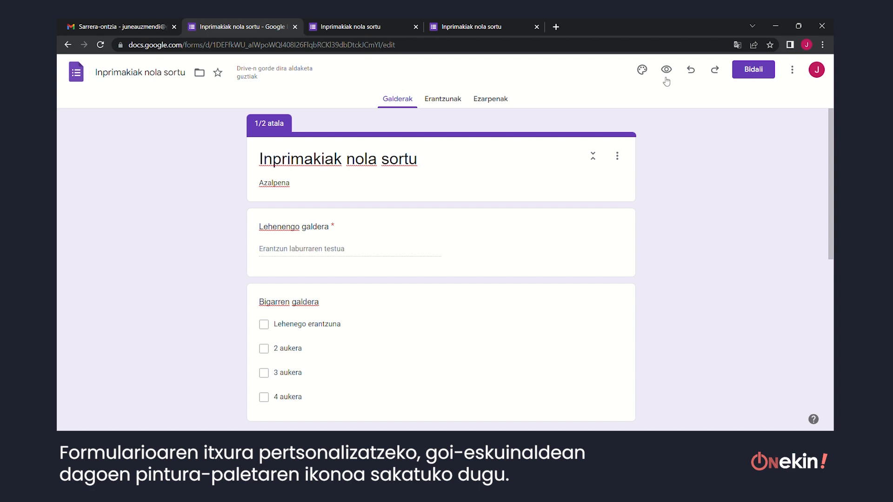
pyautogui.click(643, 71)
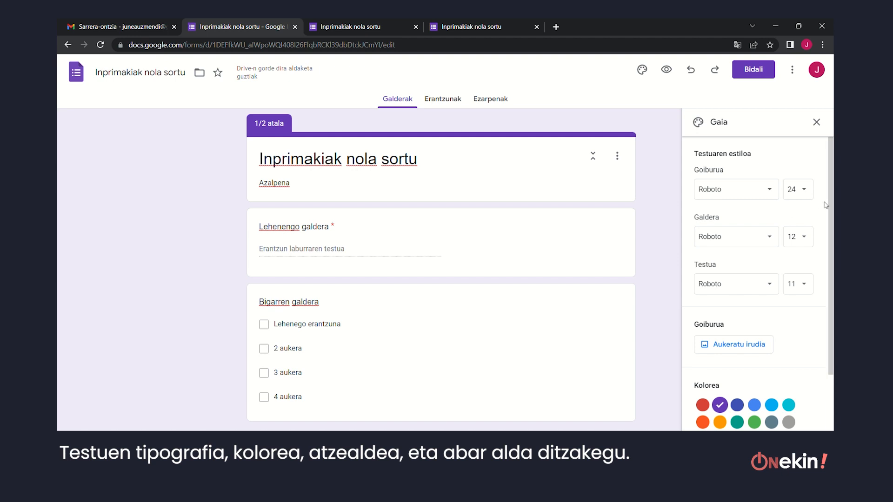
pyautogui.scroll(-2, 831, 210)
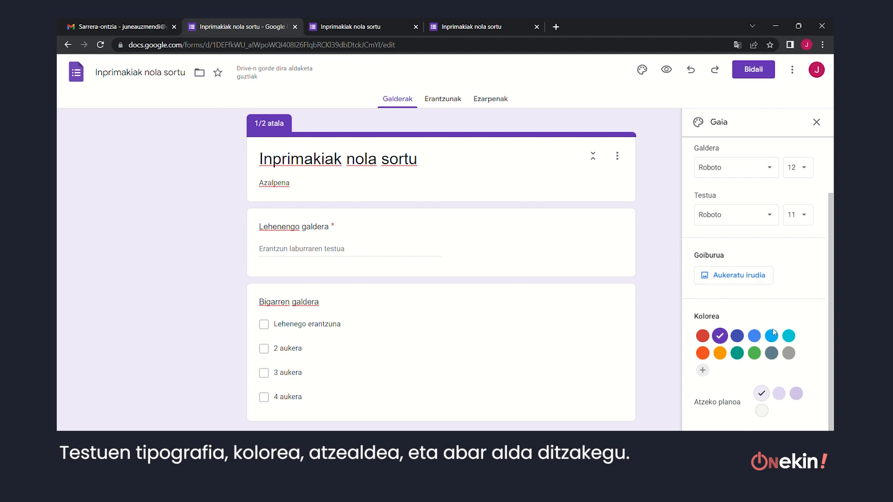
pyautogui.click(754, 336)
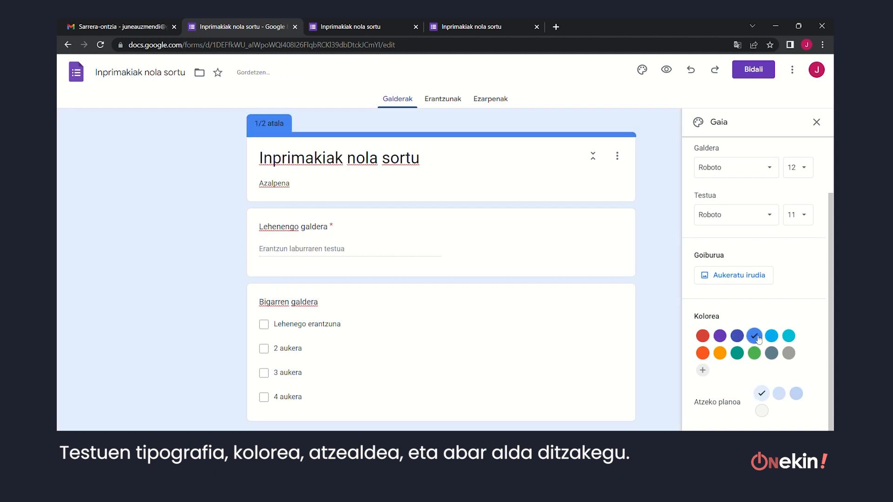
pyautogui.scroll(-5, 512, 306)
pyautogui.scroll(5, 542, 296)
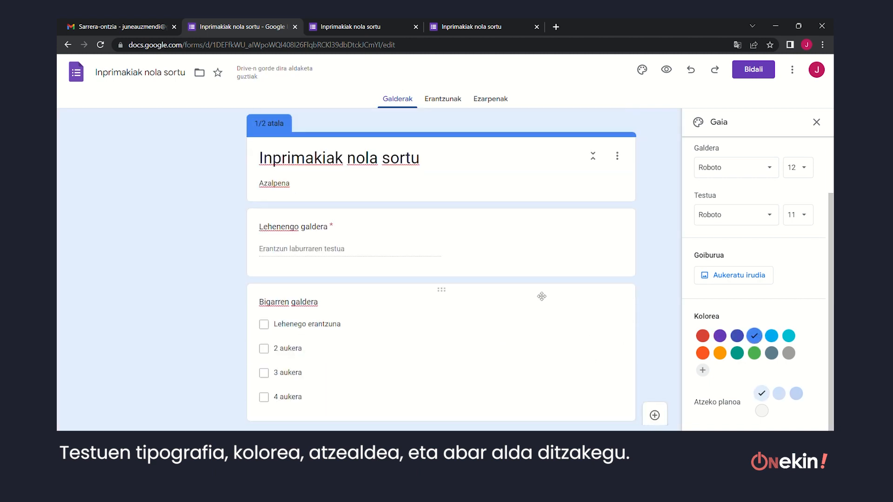
pyautogui.click(816, 122)
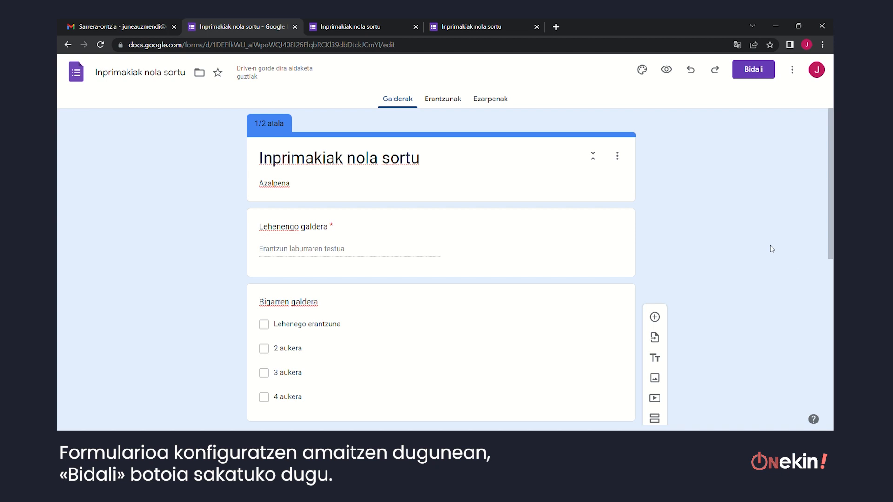
# Start sending the form by e-mail and fill in the recipient's e-mail address, keeping the suggested subject and message
pyautogui.click(761, 73)
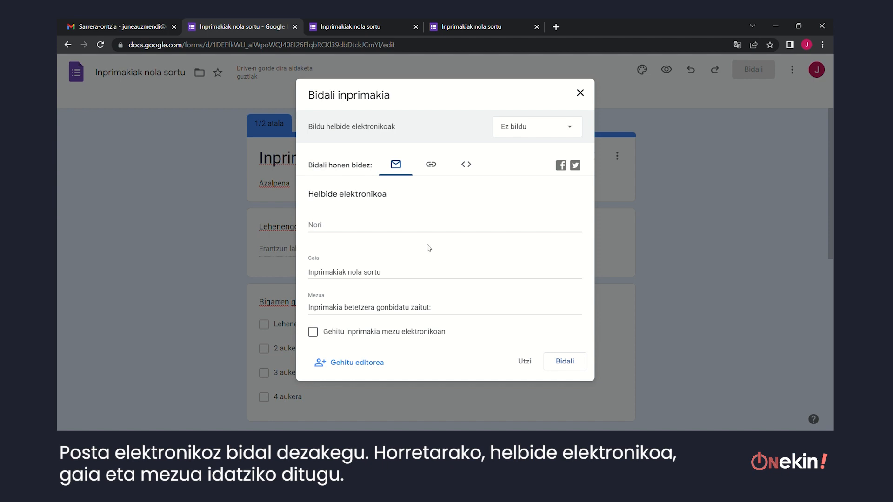
pyautogui.click(379, 224)
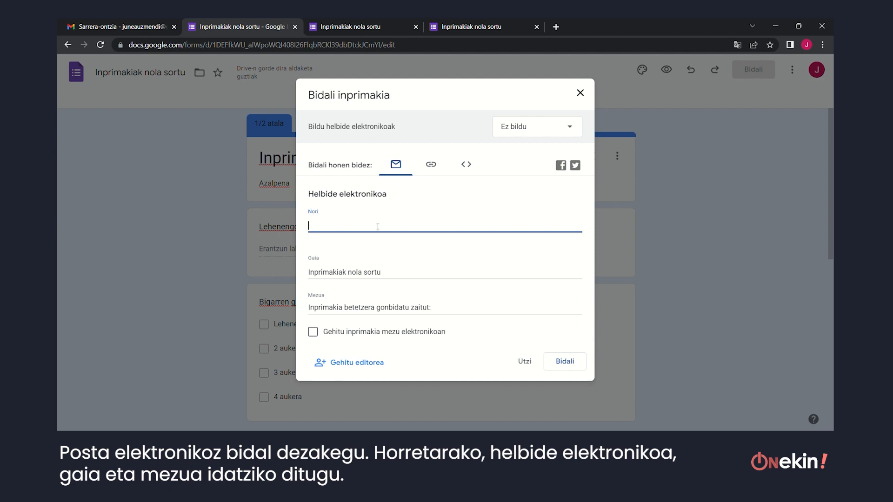
pyautogui.write('j')
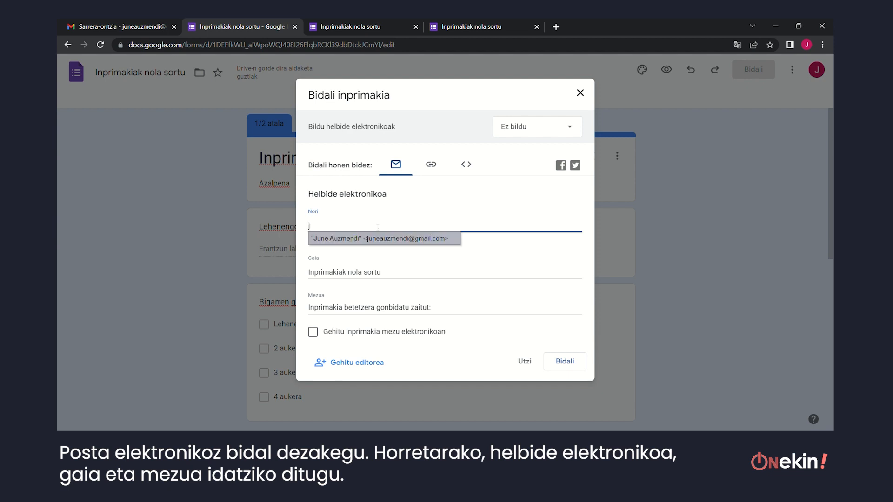
pyautogui.click(428, 241)
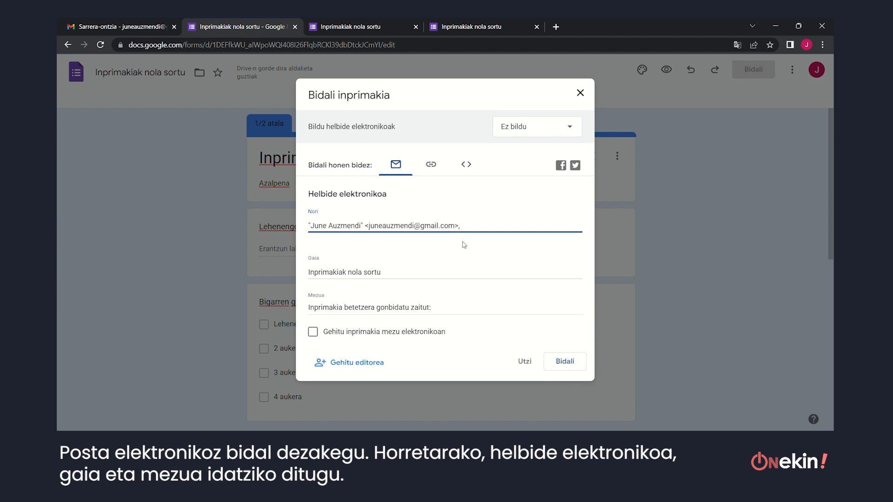
pyautogui.press('Tab')
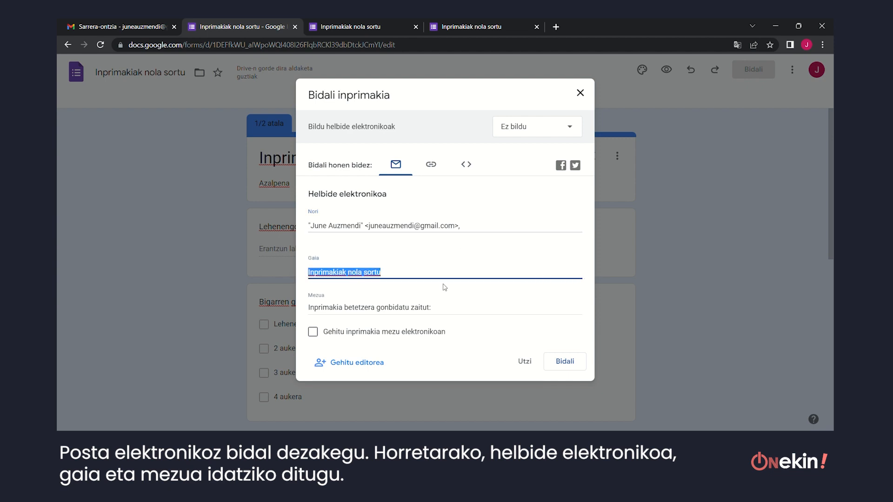
pyautogui.press('Tab')
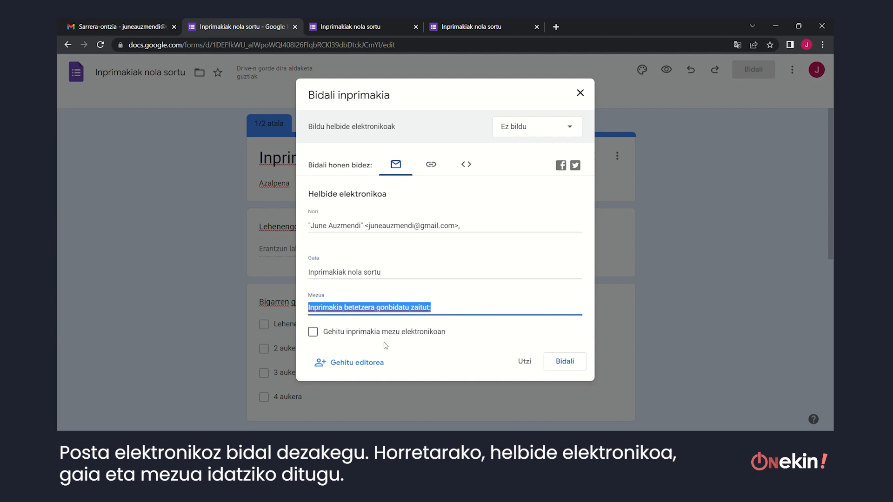
pyautogui.click(312, 333)
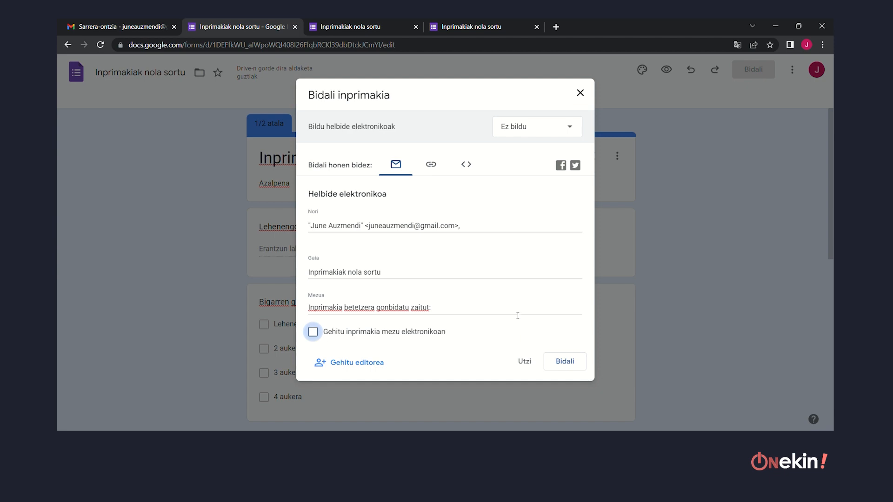
# Review the form's link and HTML embed sharing options, return to the e-mail option and close the sending dialog without sending
pyautogui.click(431, 165)
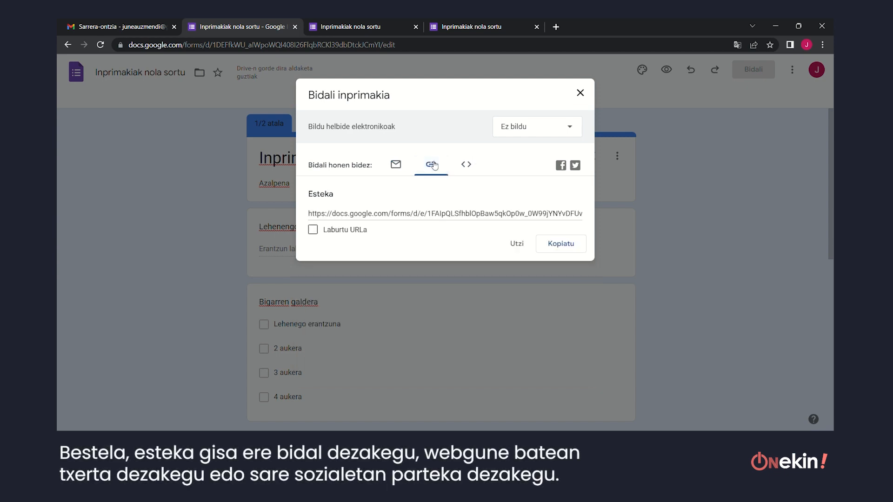
pyautogui.click(466, 164)
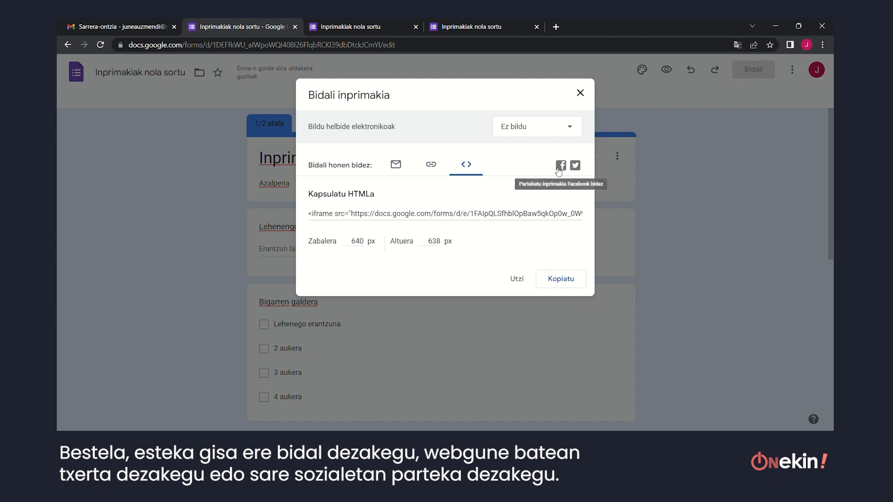
pyautogui.click(396, 165)
pyautogui.click(588, 93)
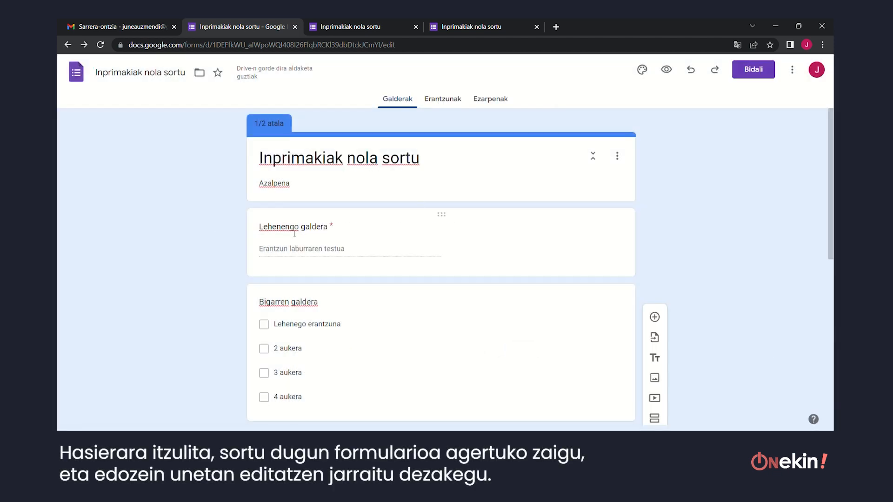
# Return to the list of recent forms and move the form "Inprimakiak nola sortu" to the trash, confirming the removal
pyautogui.scroll(-5, 581, 259)
pyautogui.scroll(5, 585, 259)
pyautogui.click(68, 46)
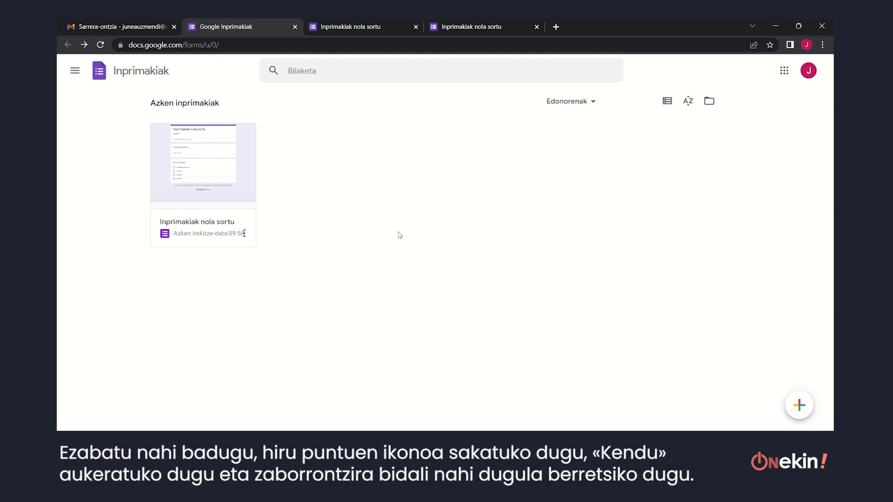
pyautogui.click(244, 233)
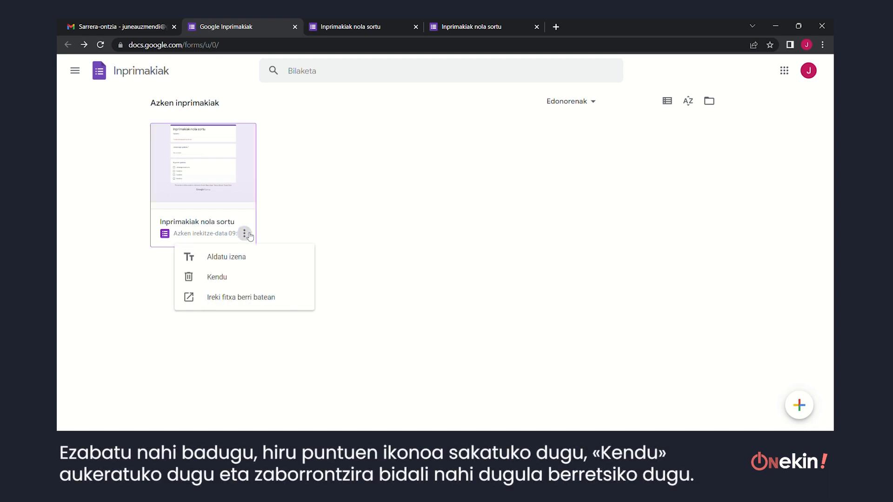
pyautogui.click(228, 277)
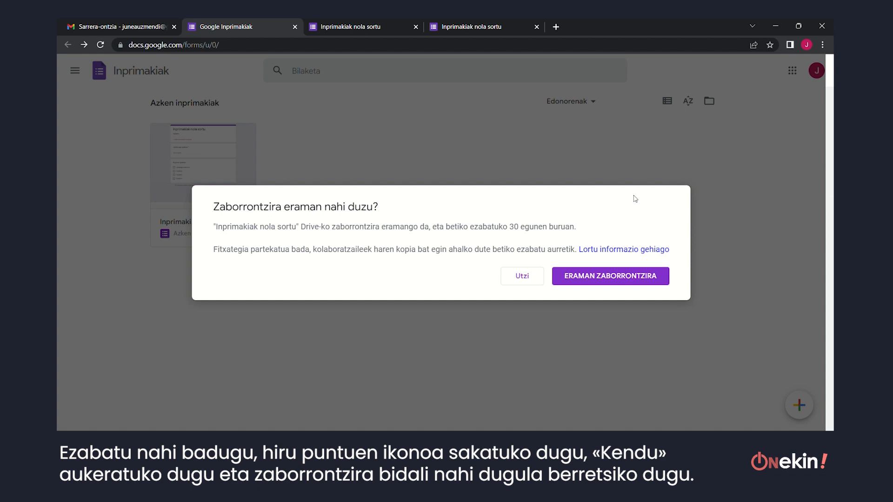
pyautogui.click(642, 275)
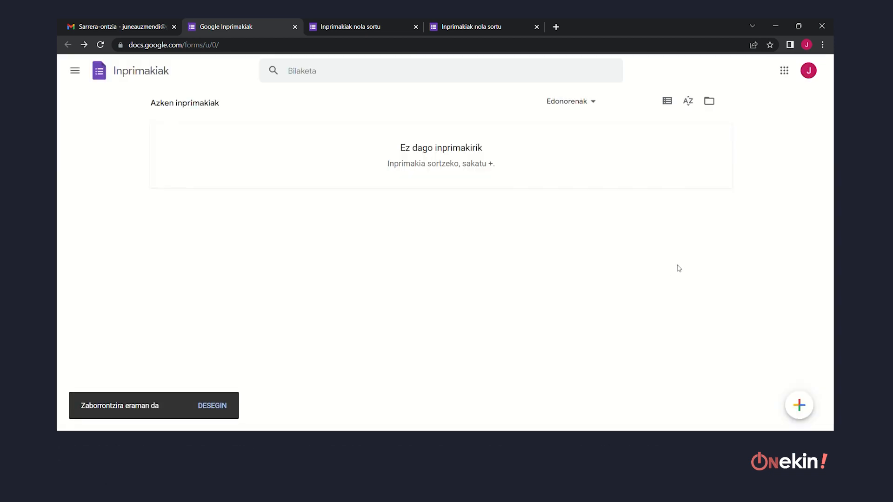